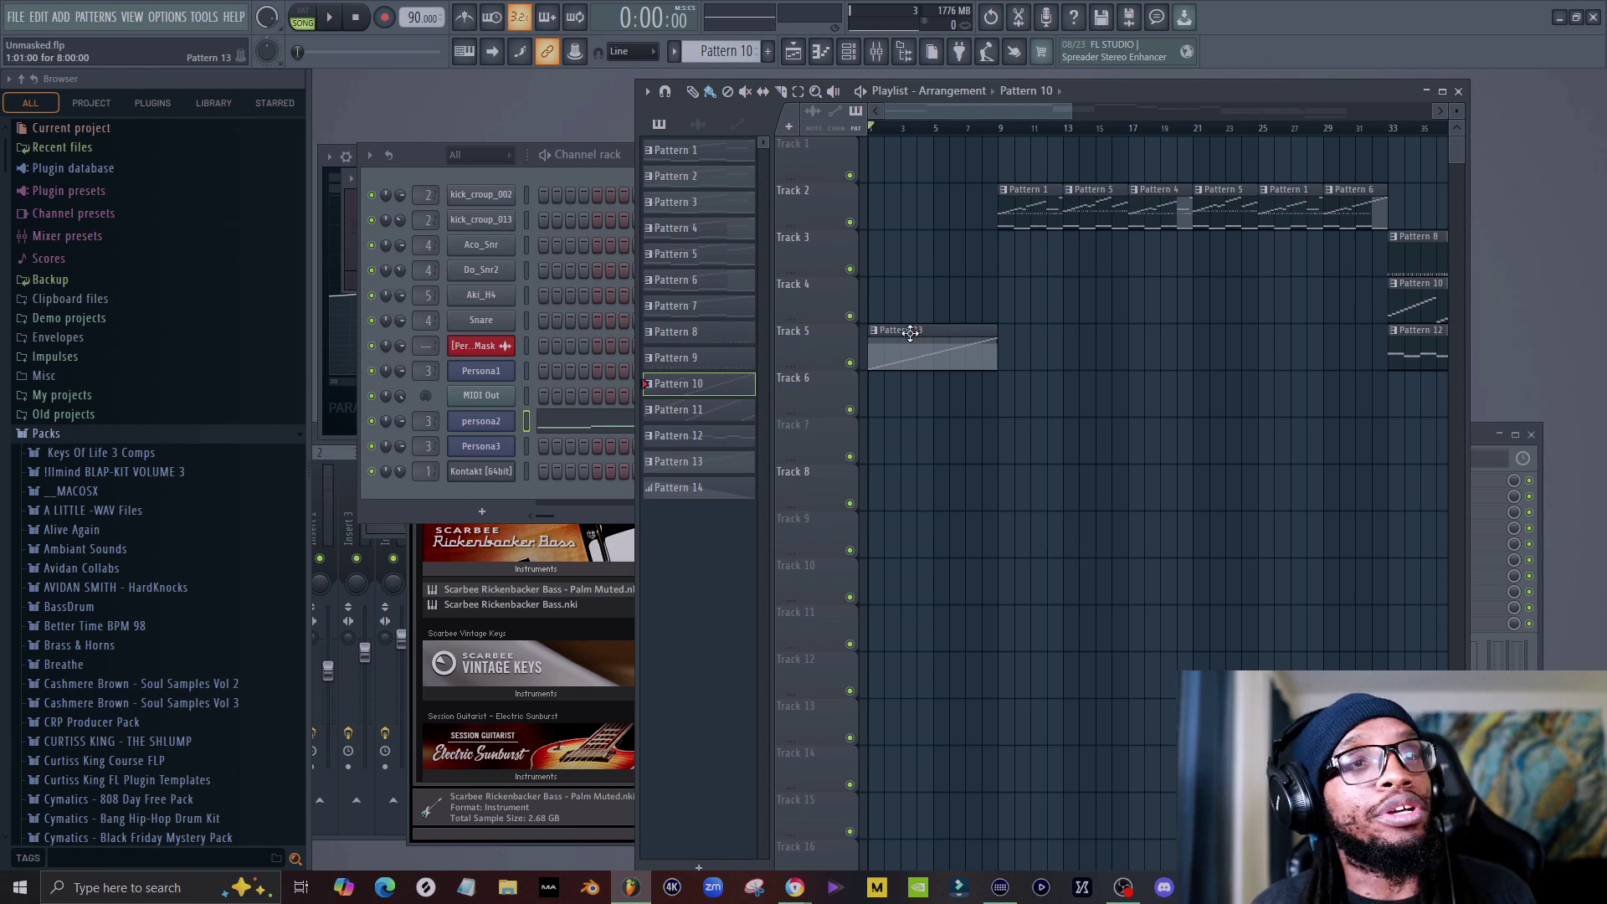
Play the arrangement, select Pattern 1, then stop and show kick_croup_002's notes in the piano roll.
key(space)
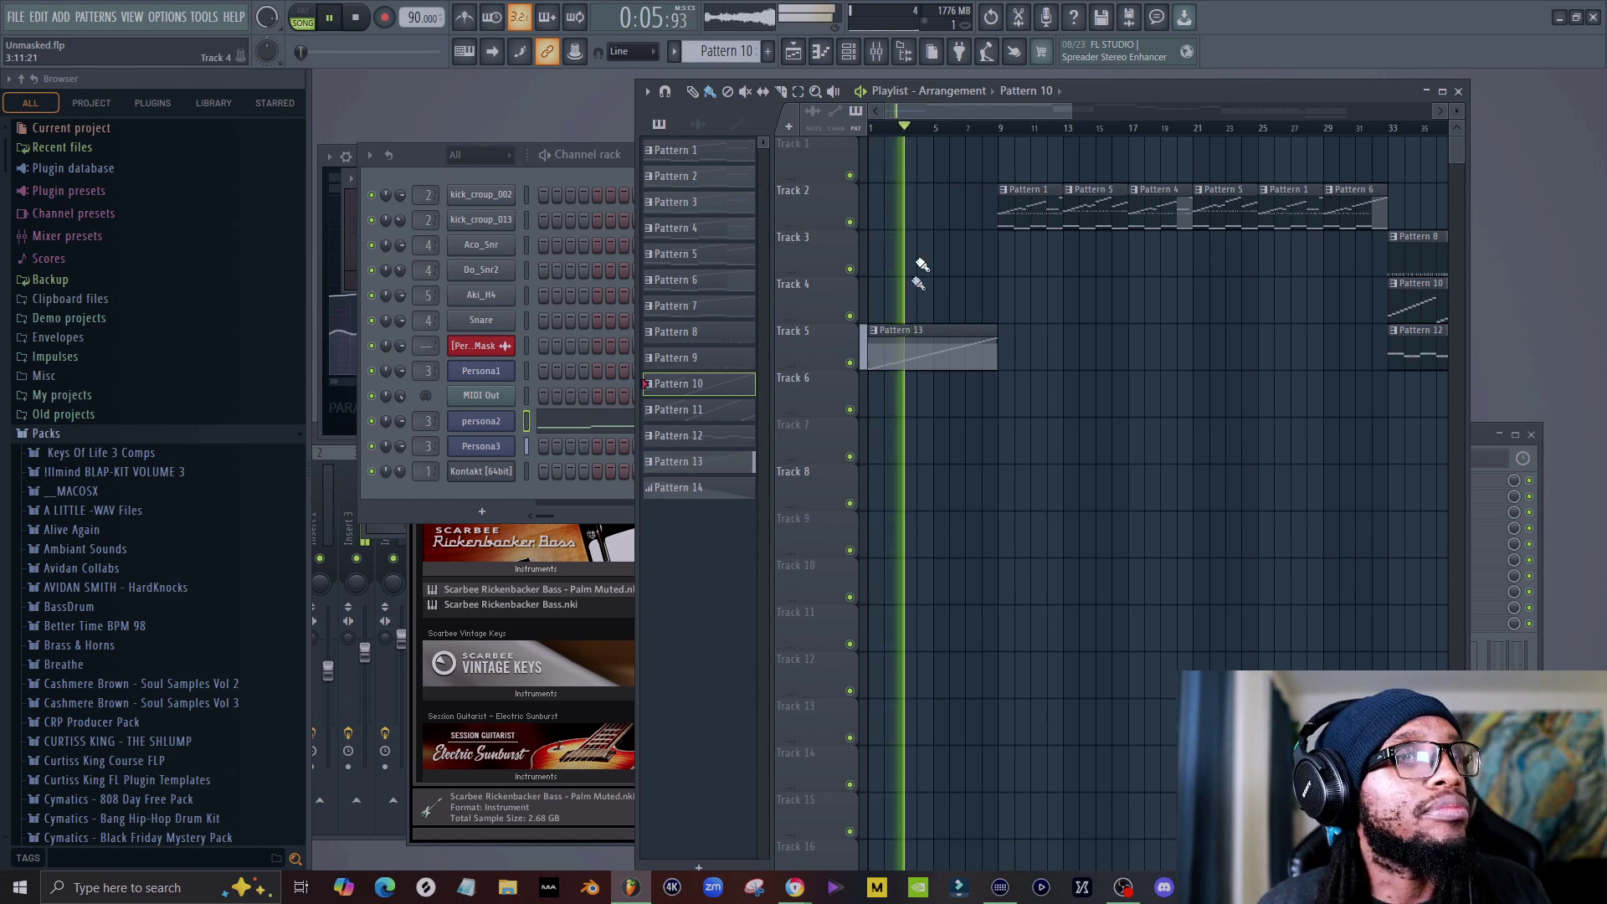
click(1288, 201)
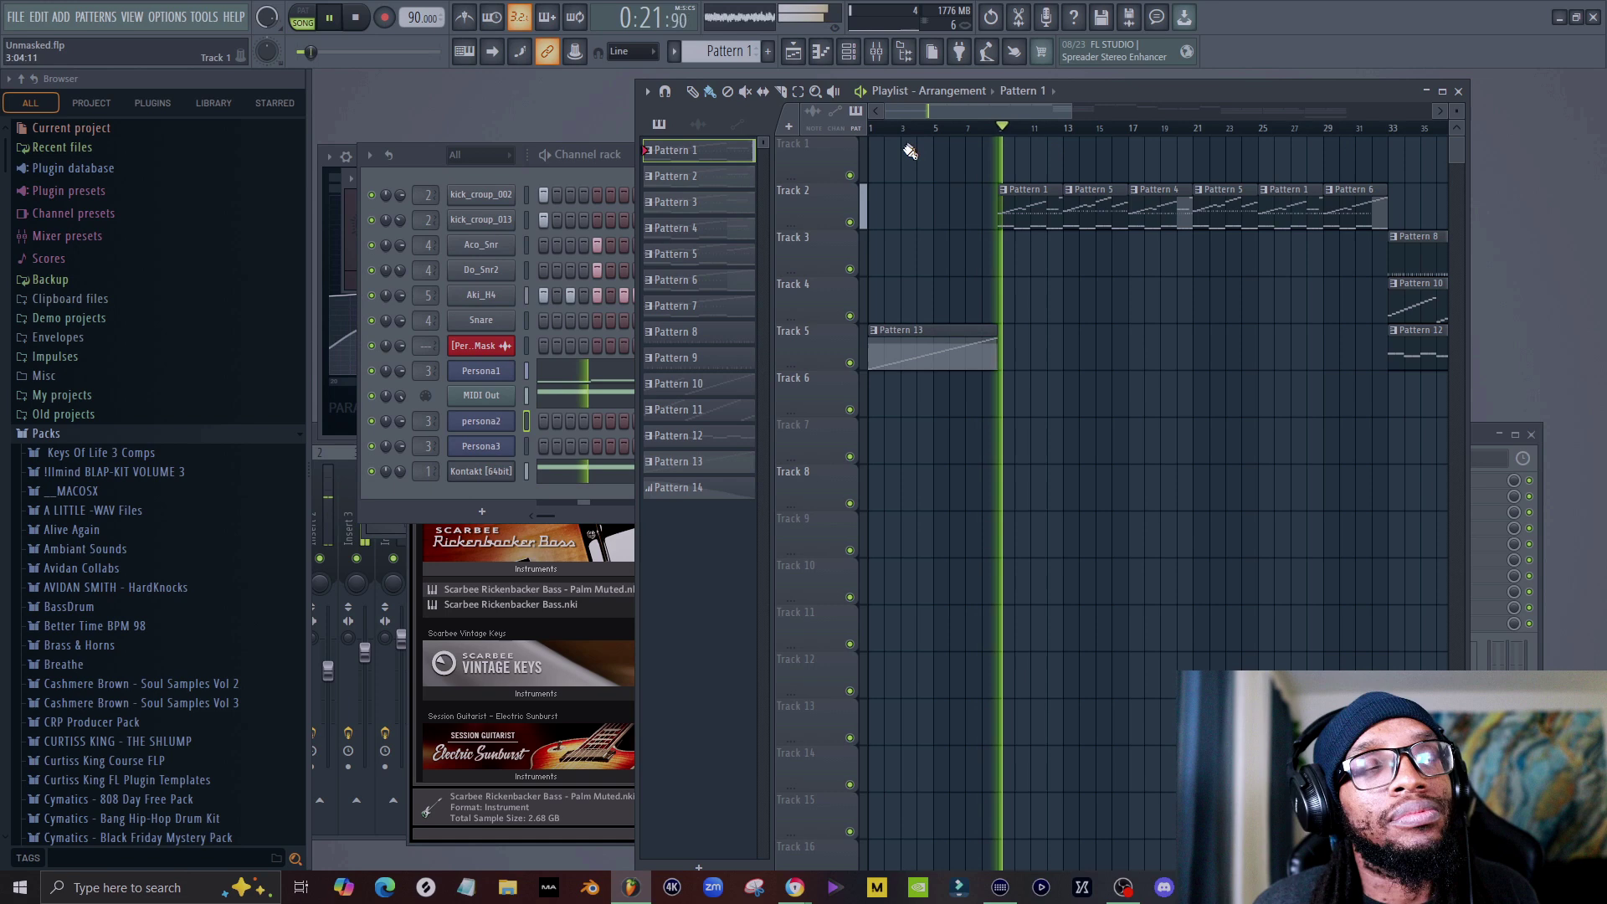
key(space)
key(F7)
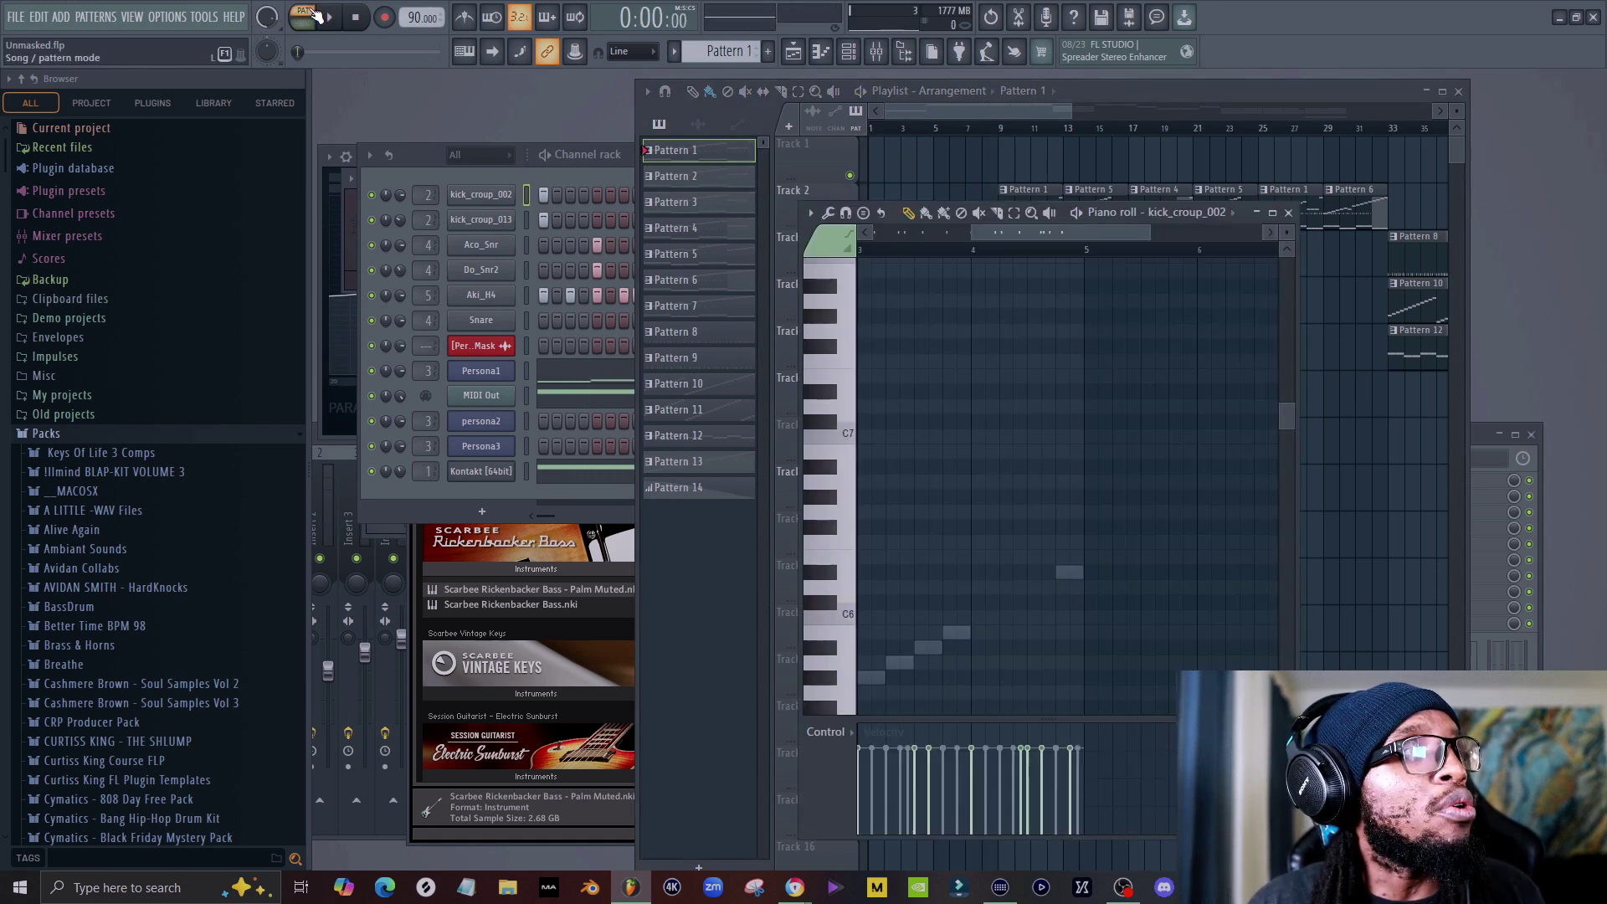
Bring the Channel rack forward and move it up and right to show Pattern 1's step grid.
click(621, 149)
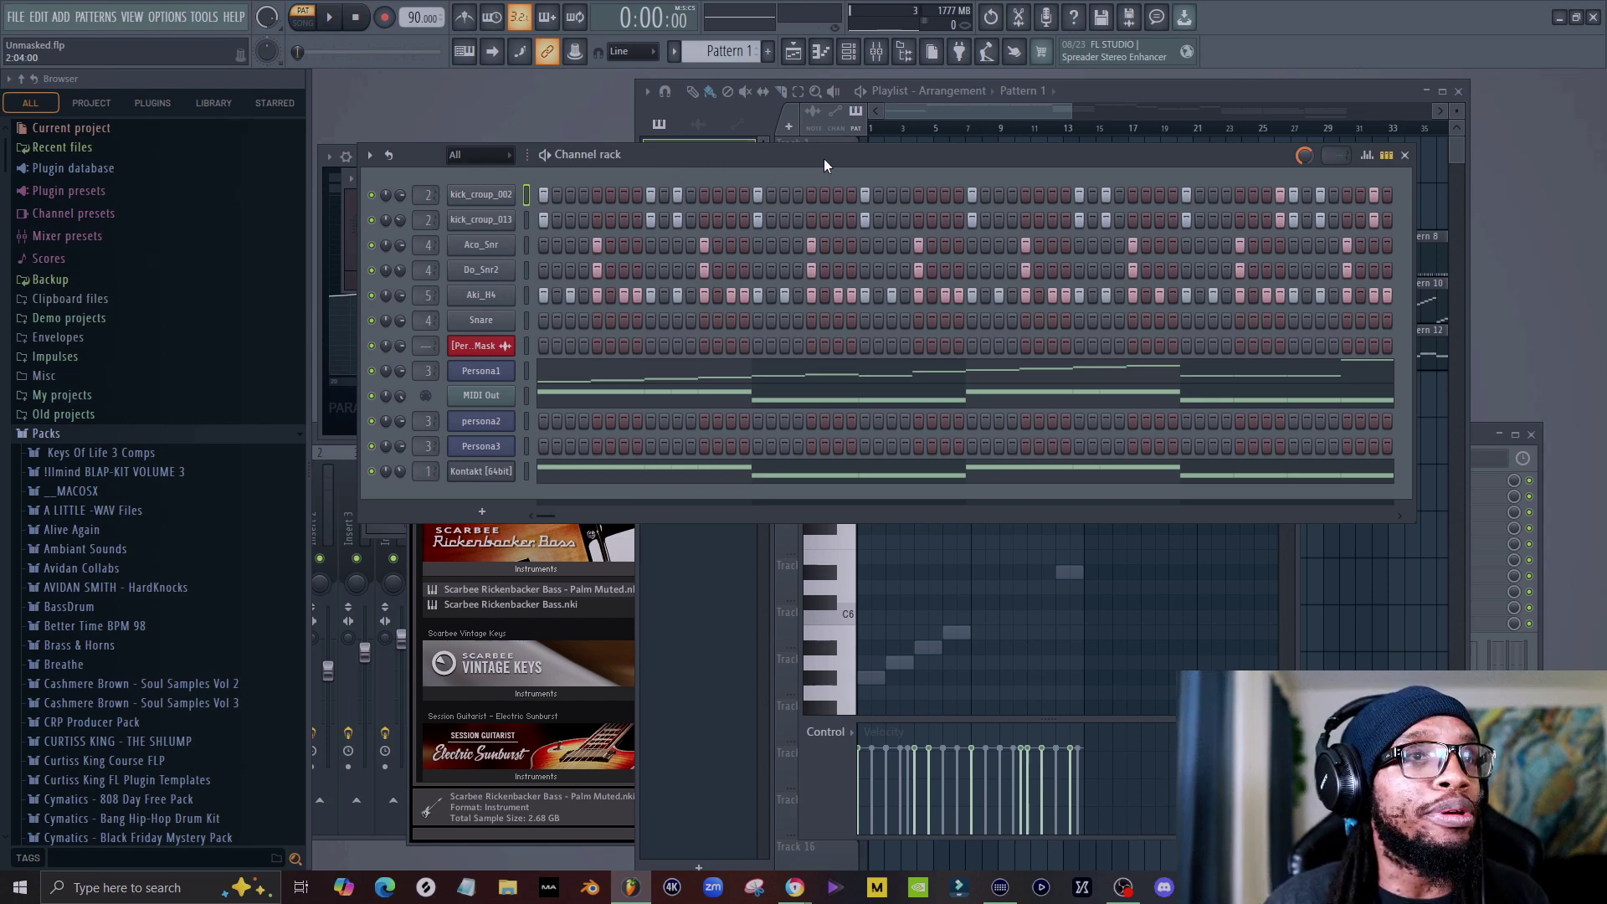
drag(825, 161, 924, 139)
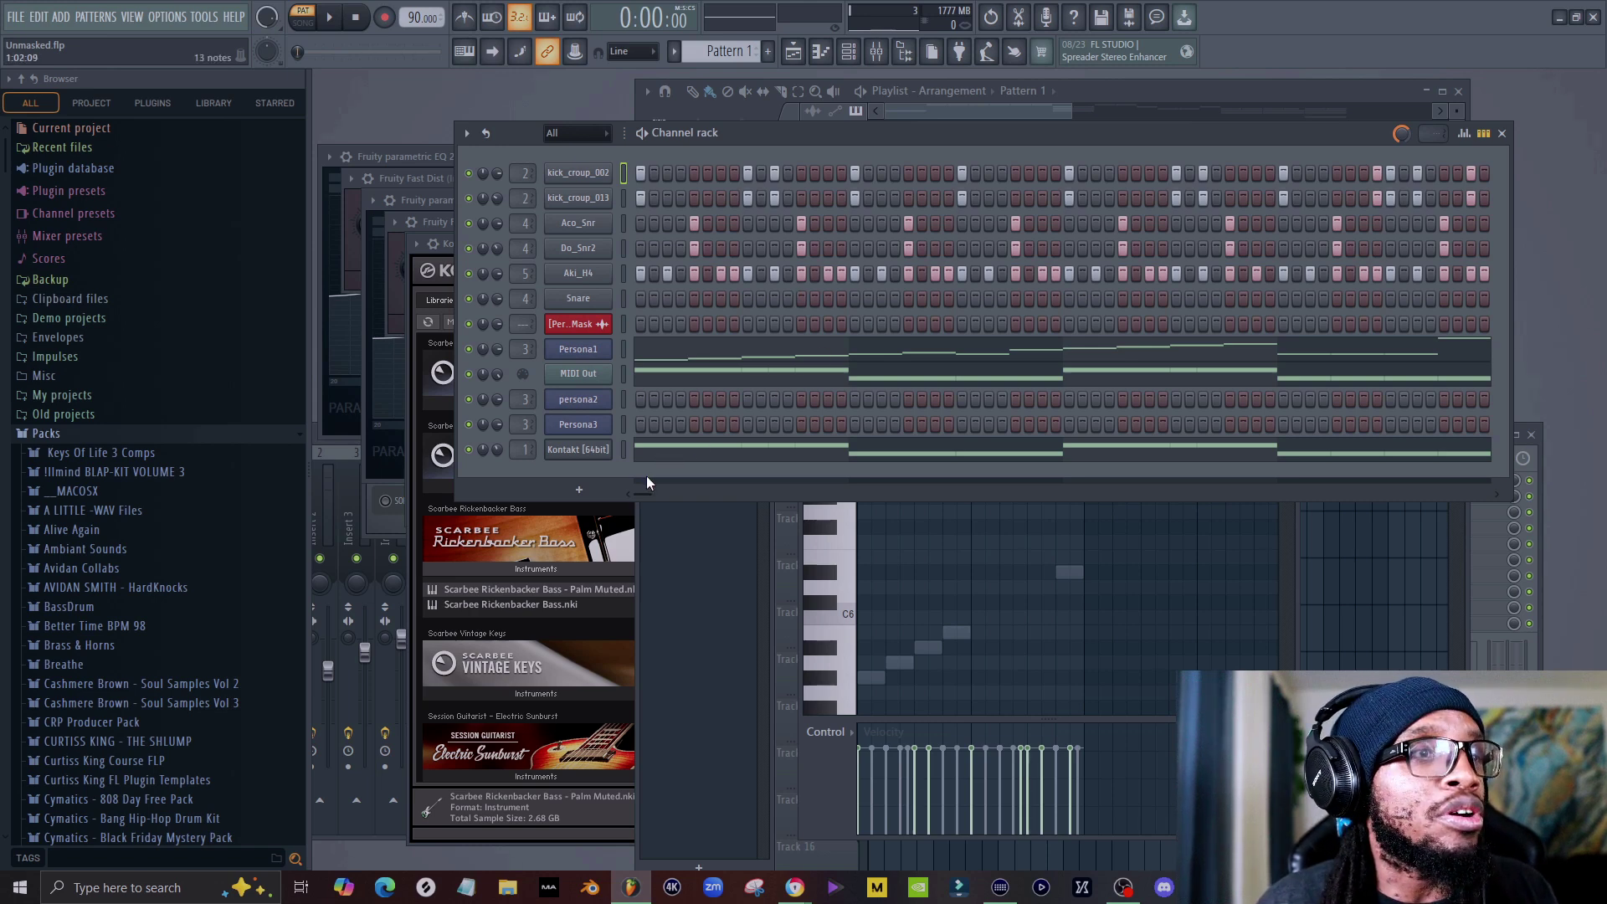
mouse_move(645, 492)
mouse_down()
mouse_move(708, 497)
mouse_move(643, 494)
mouse_up()
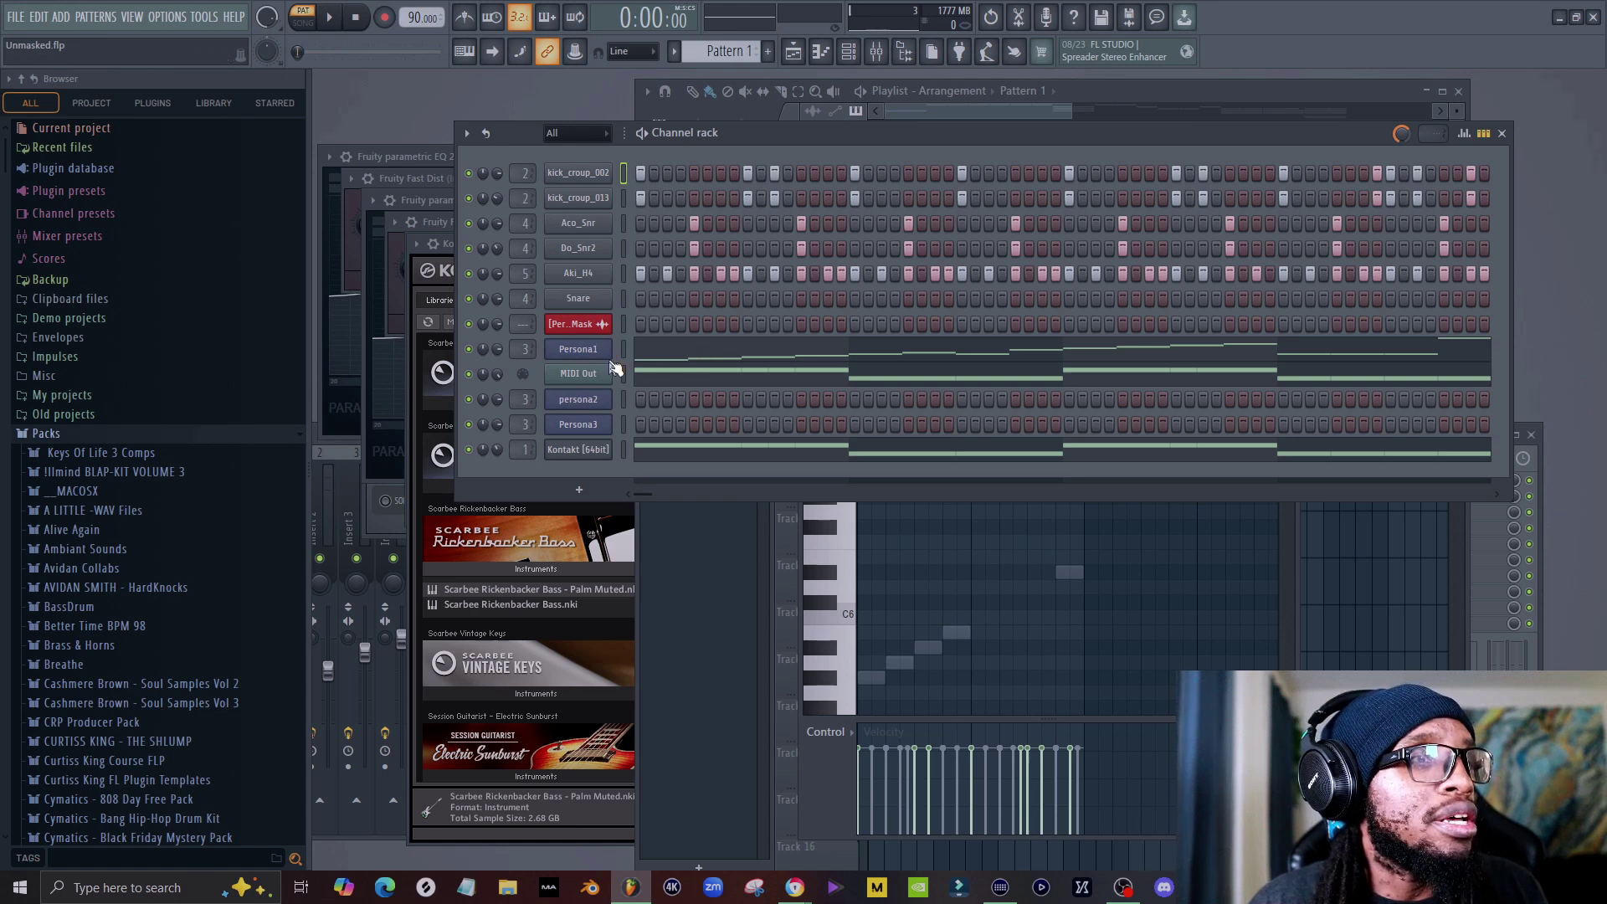
Show Persona1's slice notes, zooming and scrolling until the Beat 1–16 staircase fits in view.
click(701, 350)
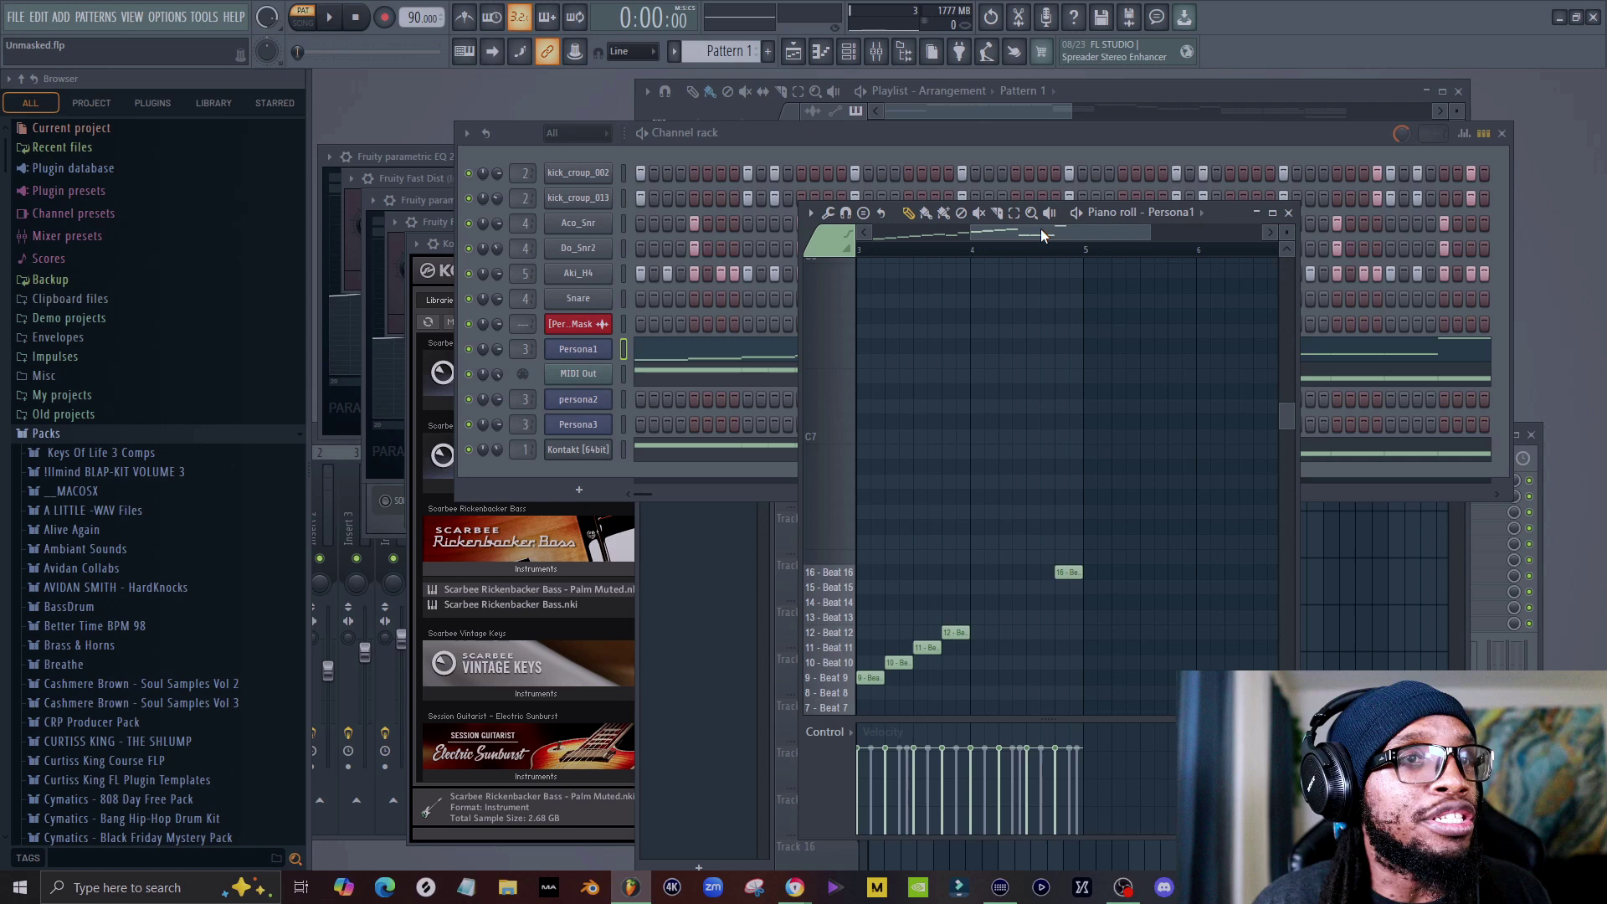
drag(1041, 228, 941, 230)
drag(1049, 234, 1182, 236)
scroll(1128, 351, down, 4)
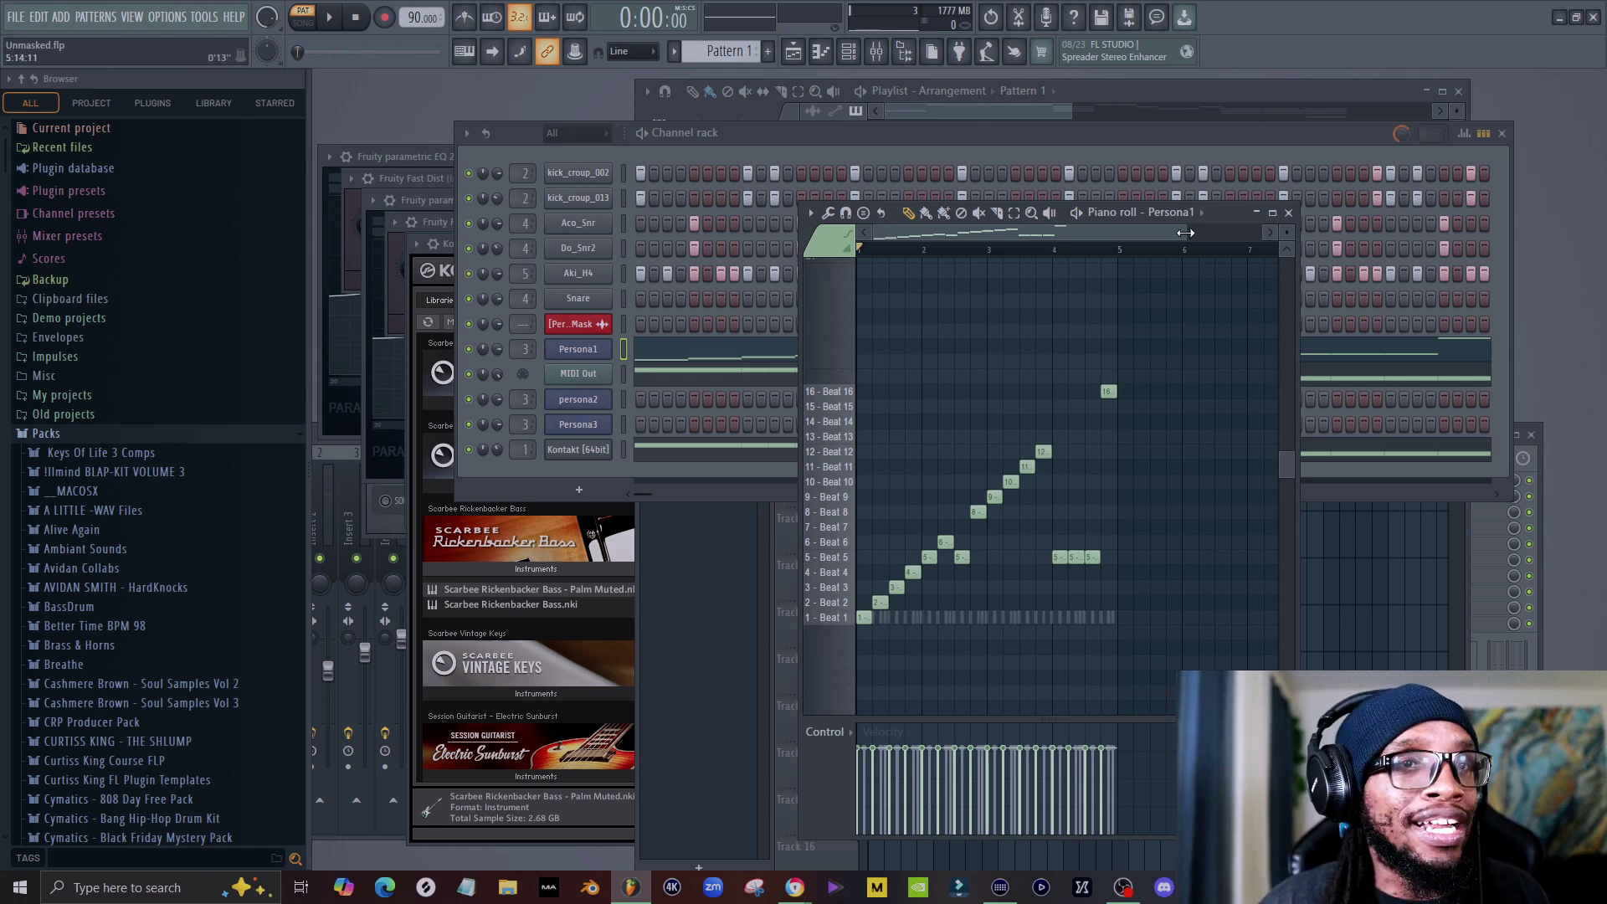
drag(1185, 233, 1077, 268)
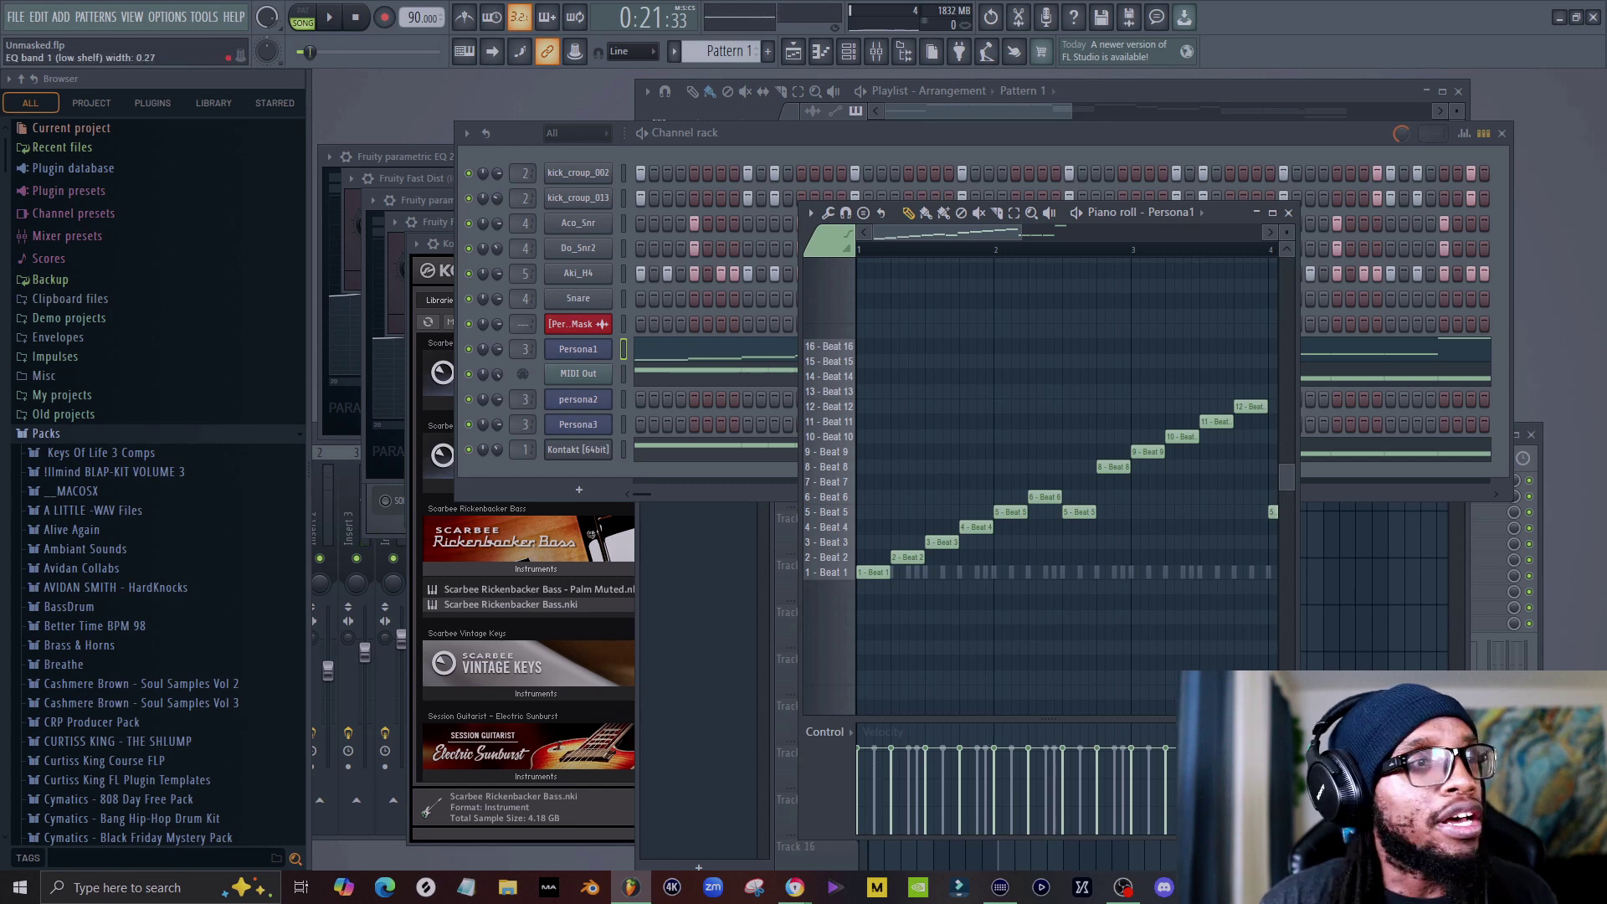
Open mixer Insert 3 for Persona1's effects, audition the beat, and return to the Channel rack.
double_click(520, 349)
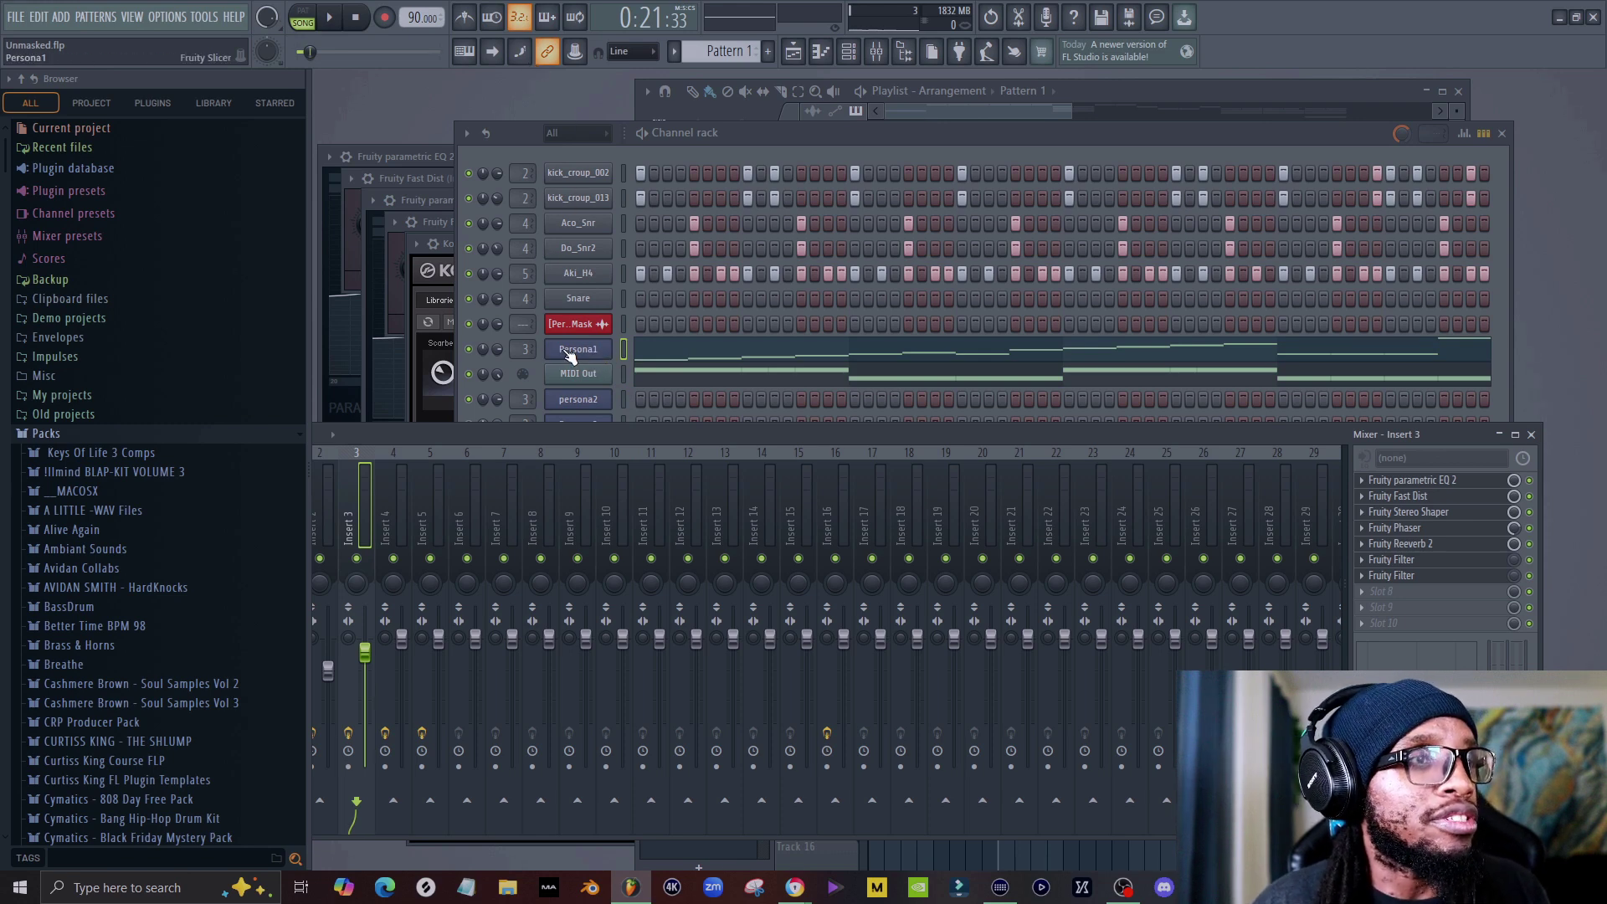
key(space)
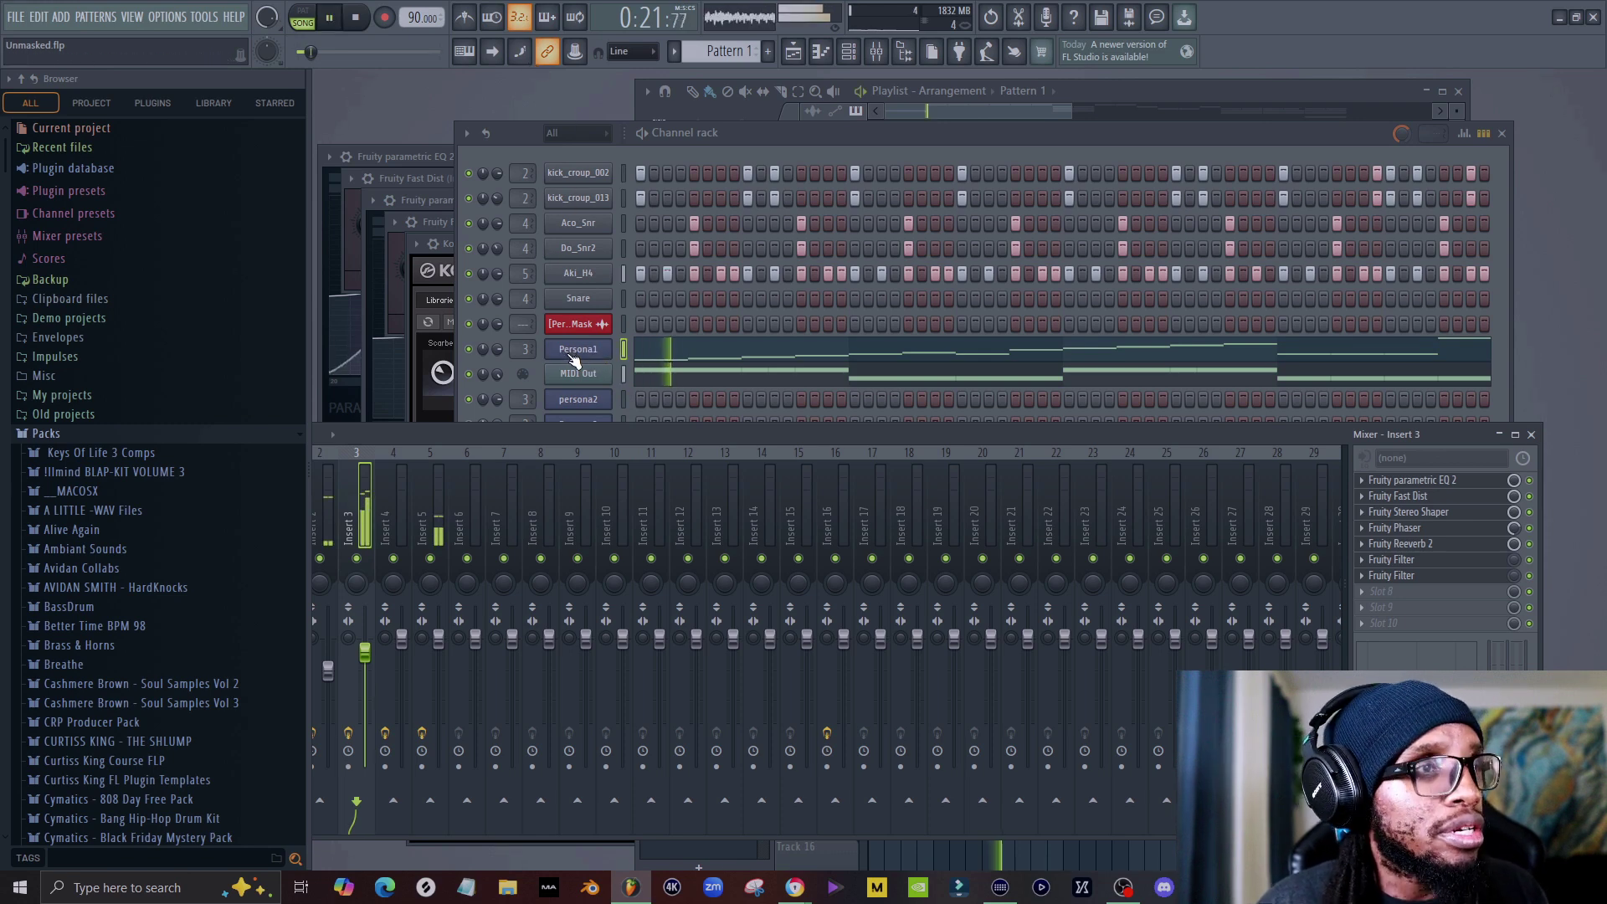
click(993, 109)
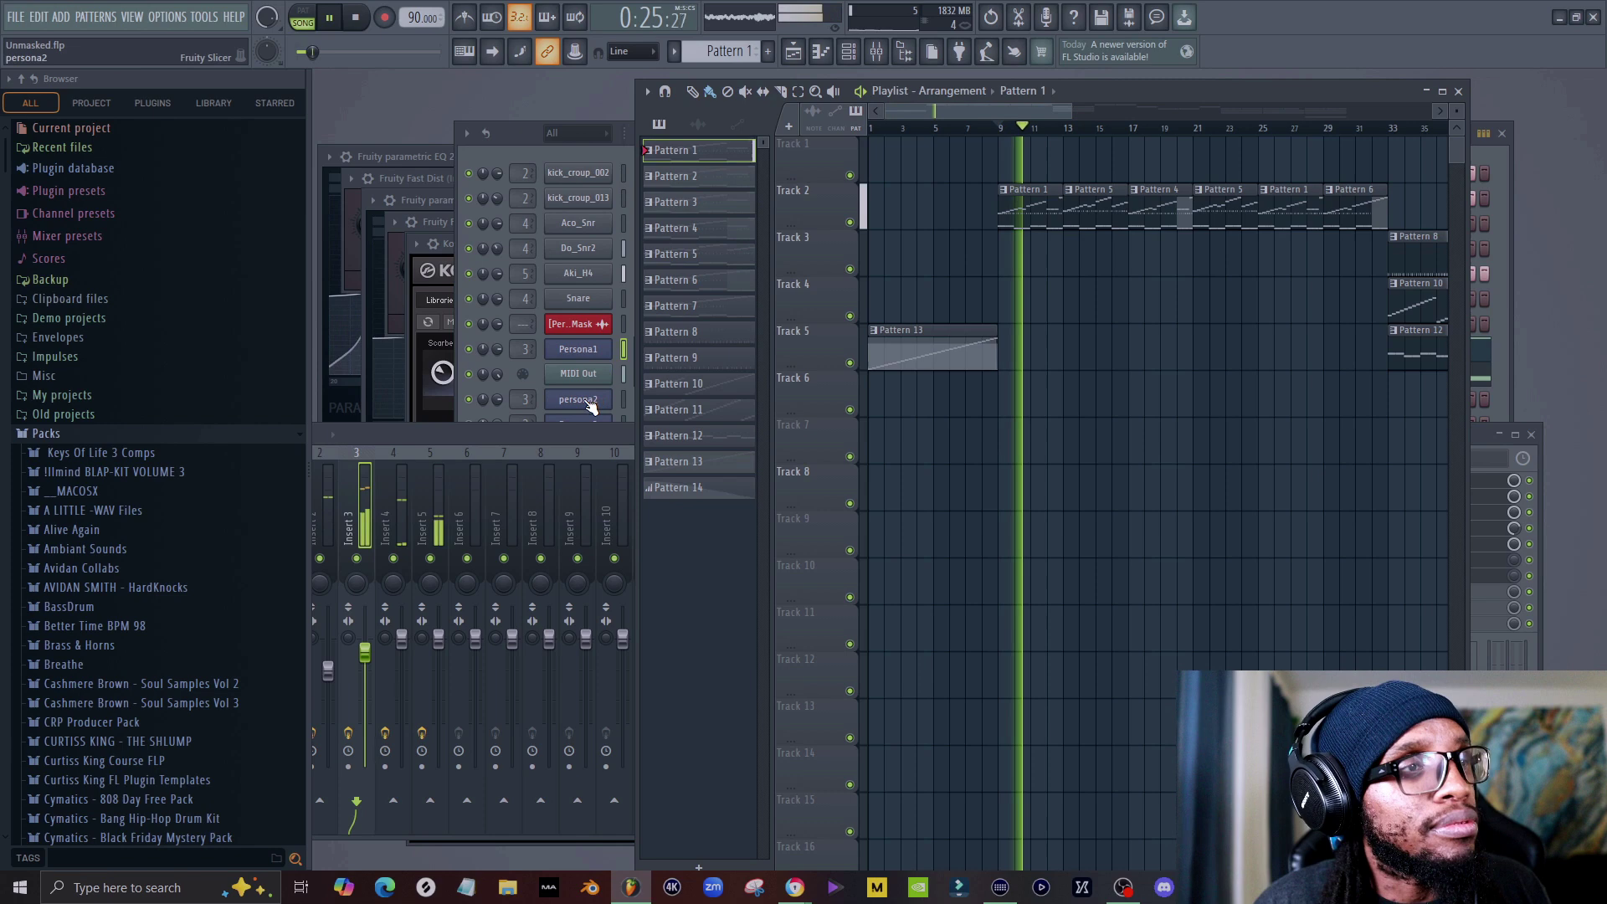
click(520, 144)
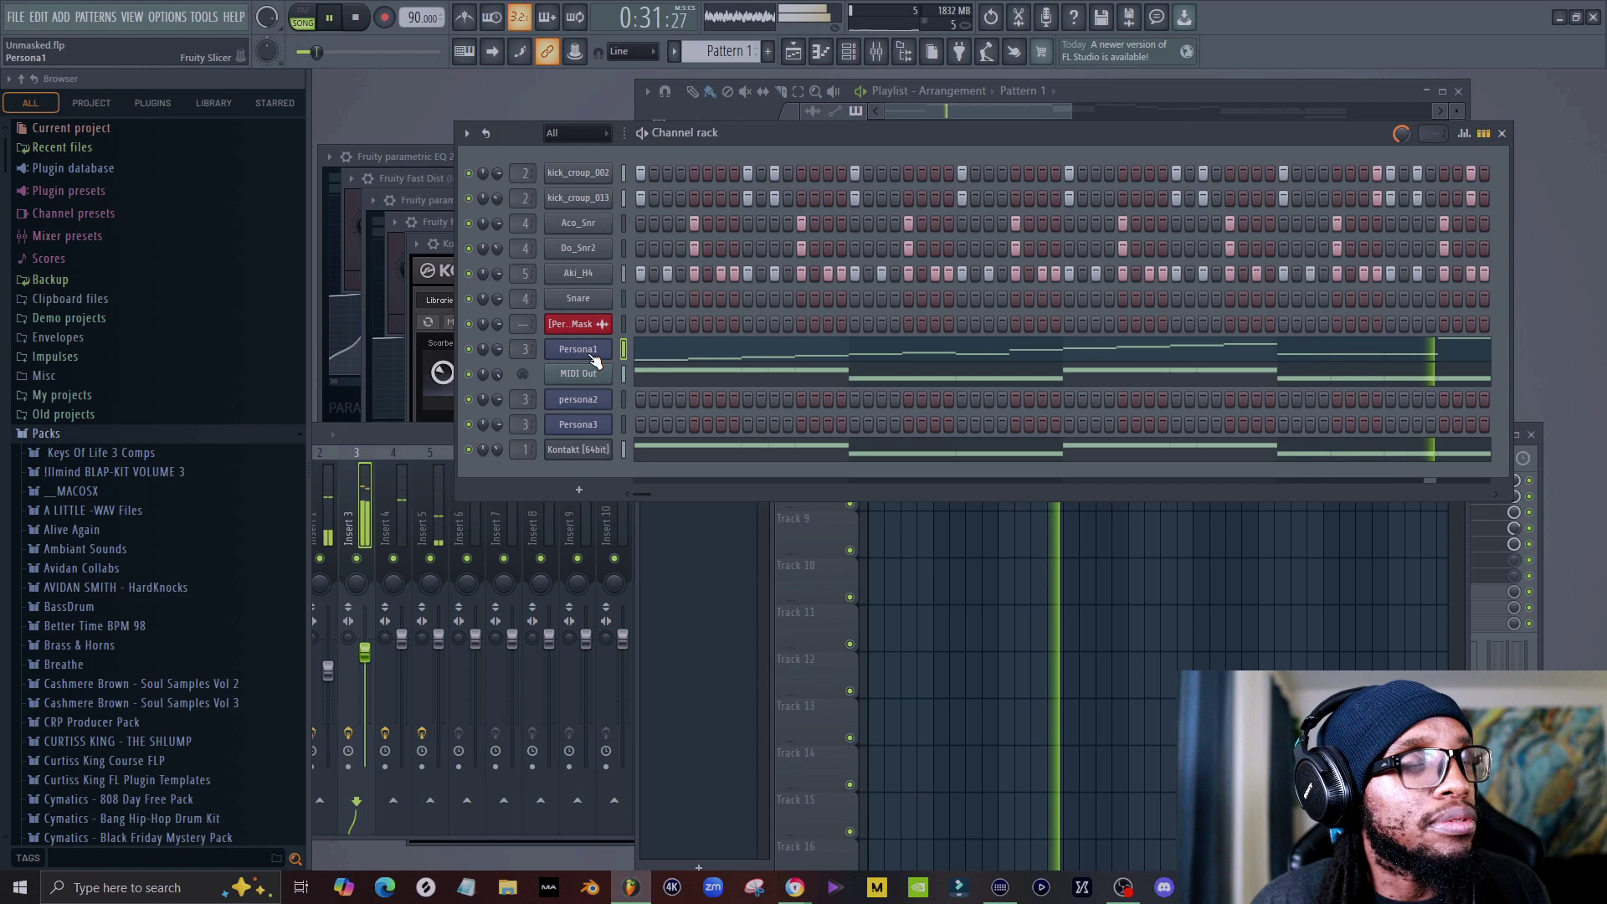
key(space)
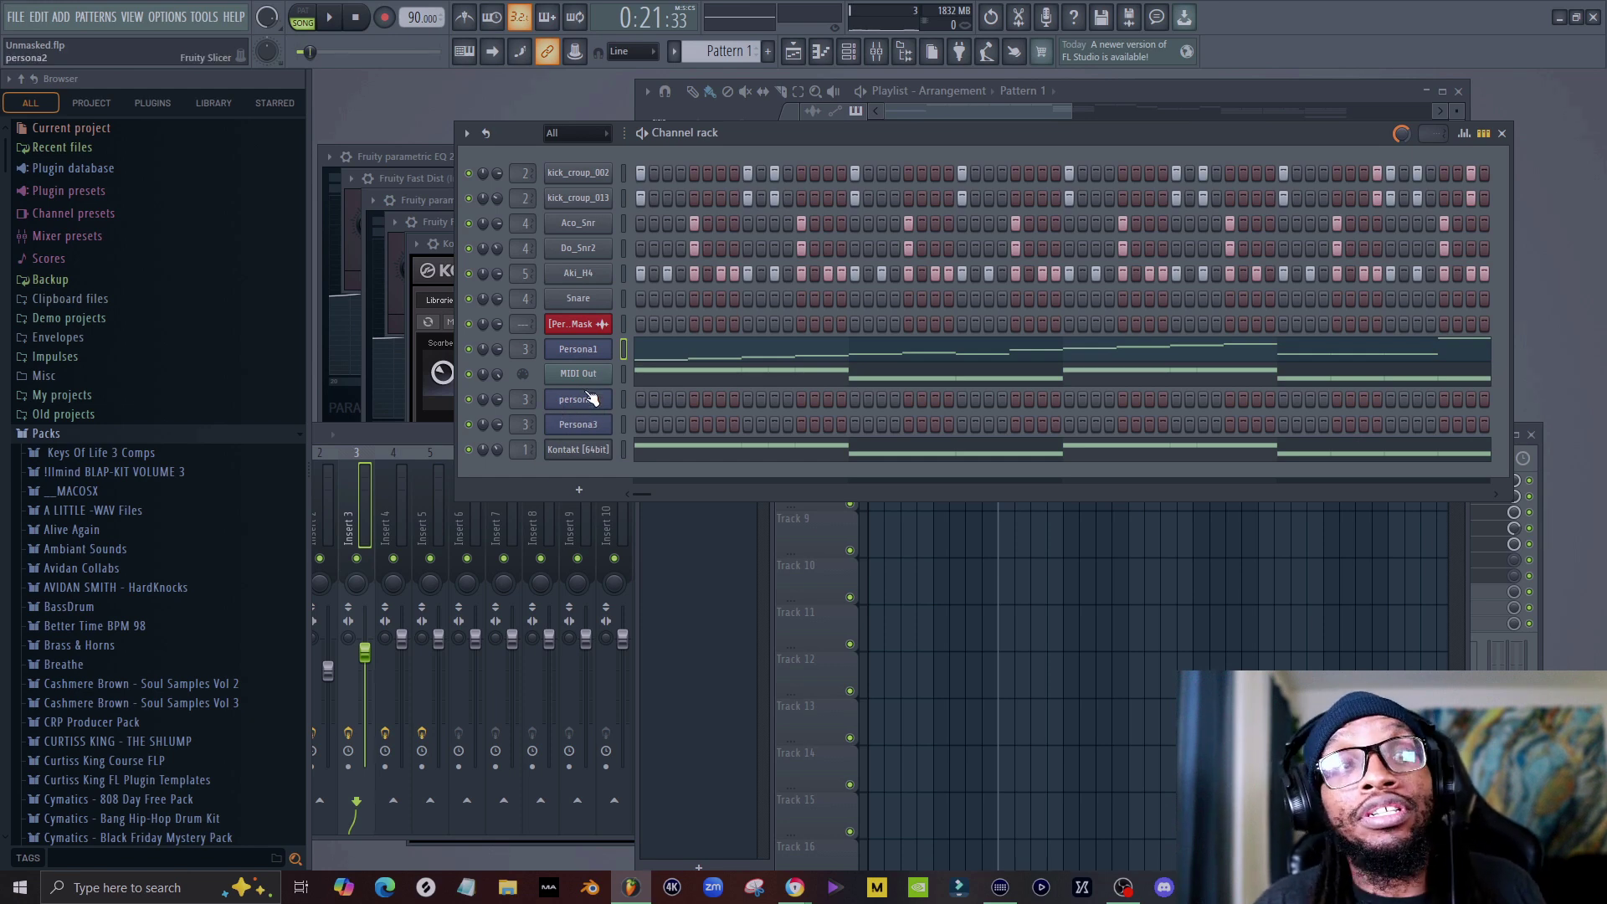
Load Scarbee Rickenbacker Bass – Palm Muted into the Kontakt channel from its Libraries list.
click(556, 453)
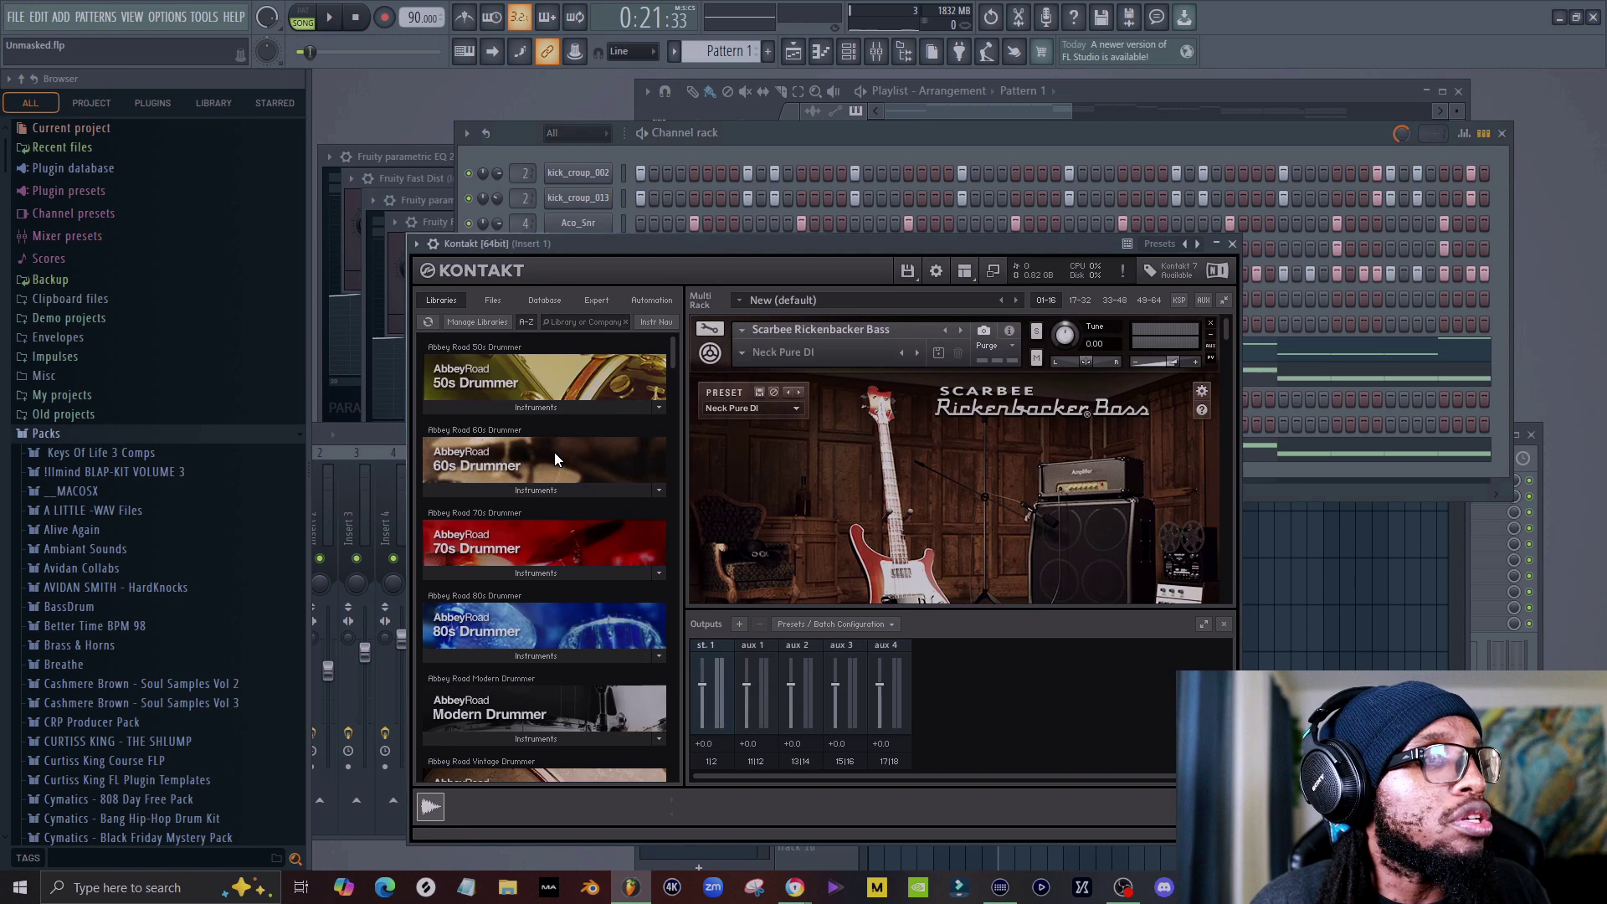
scroll(610, 613, down, 5)
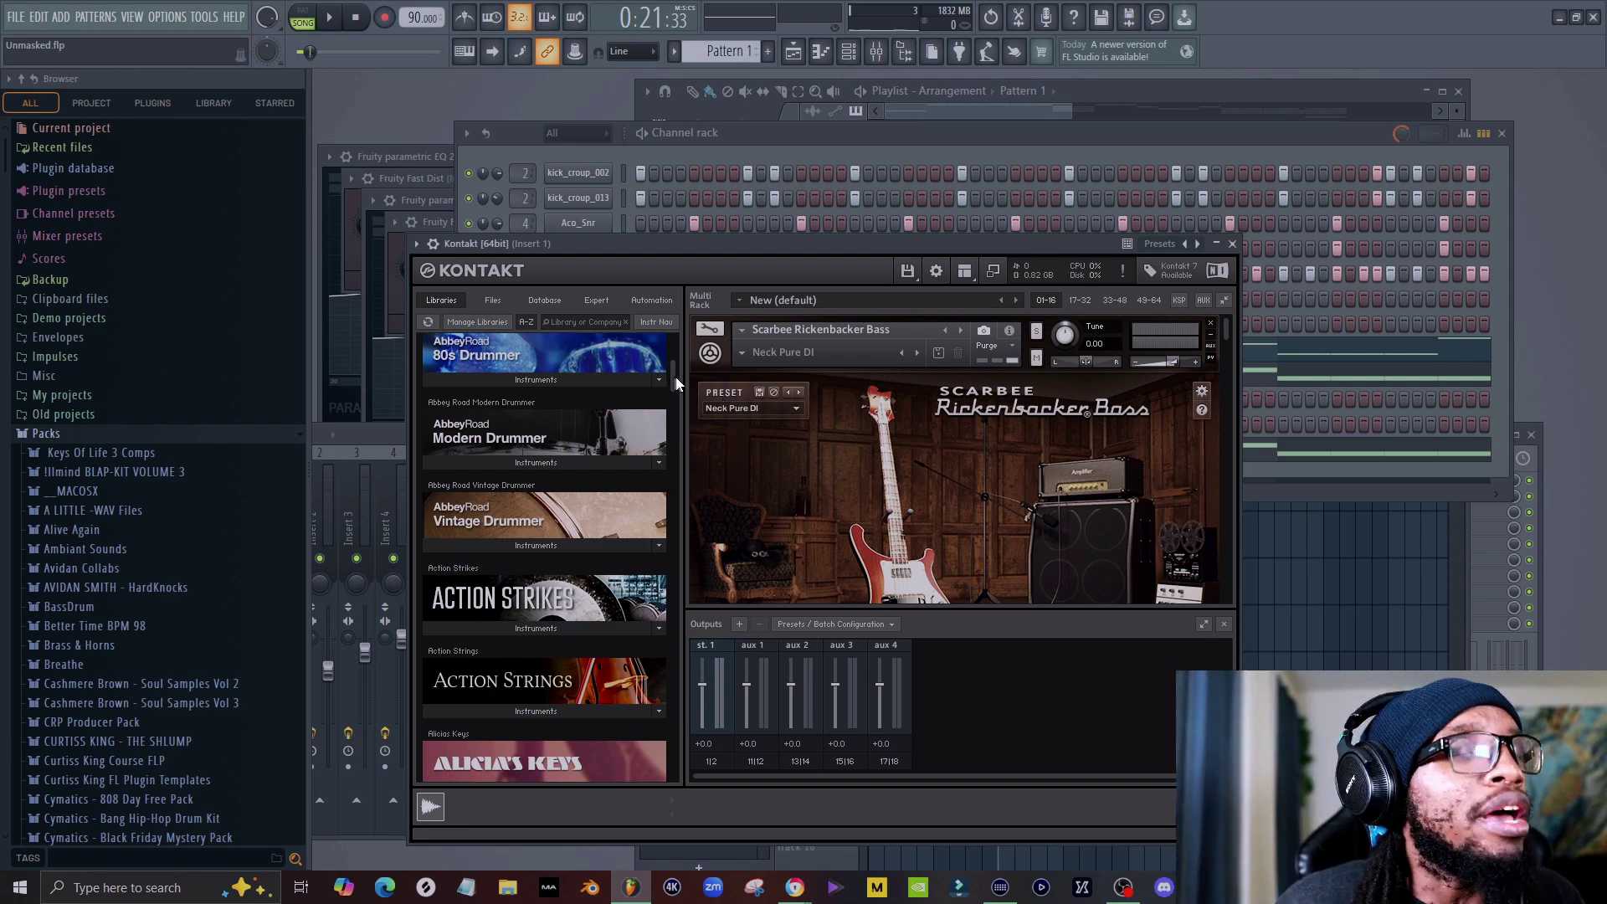
drag(674, 379, 646, 607)
click(579, 530)
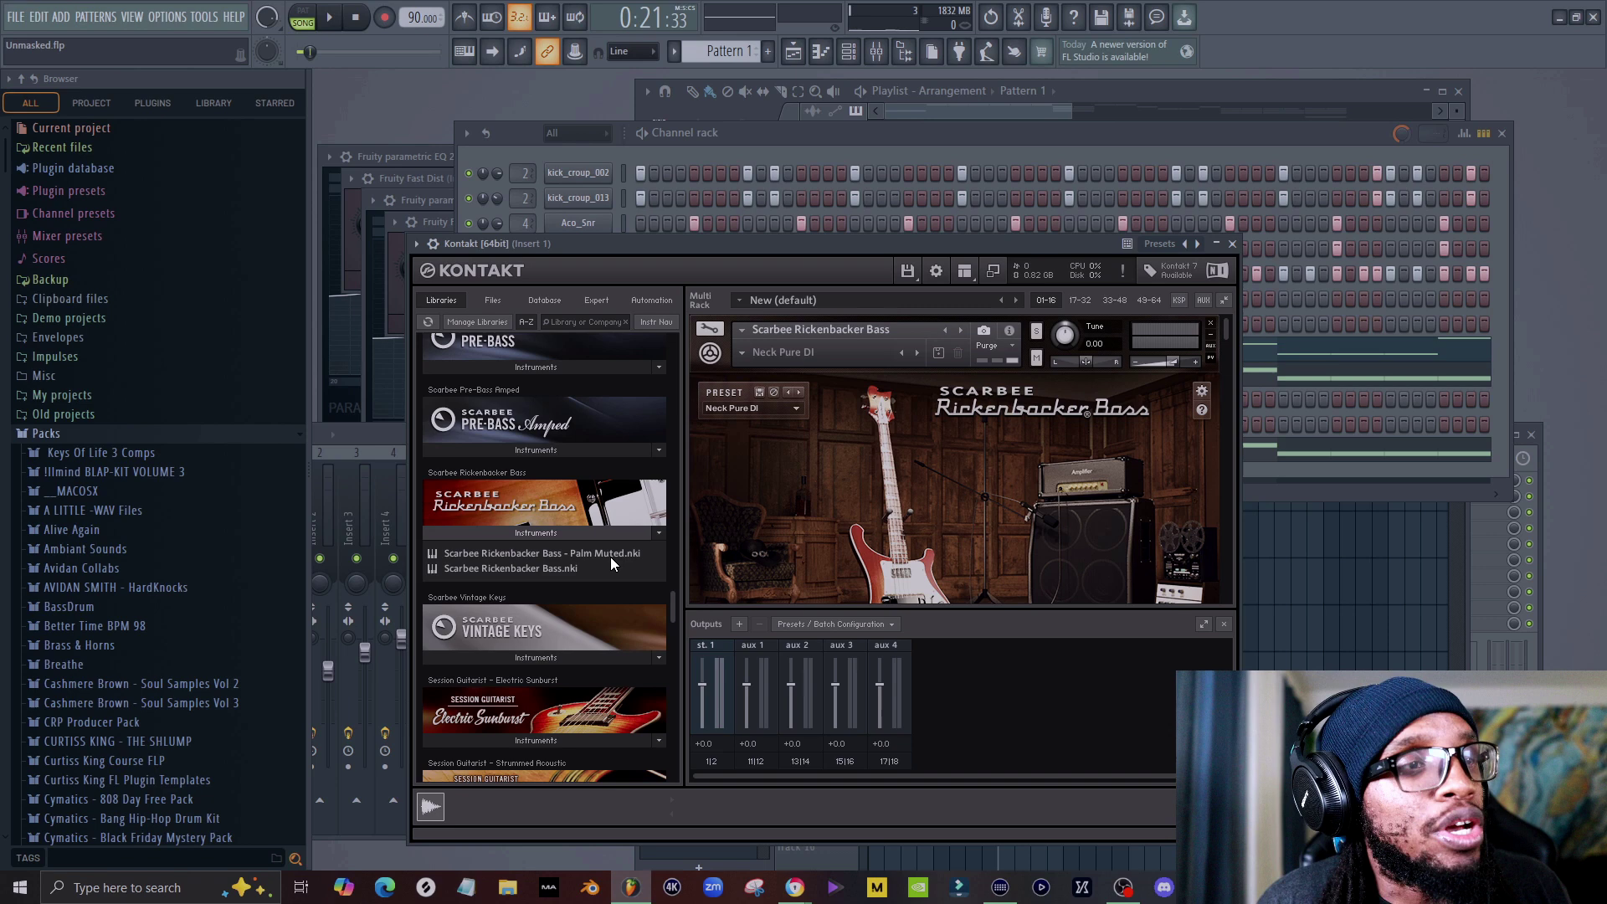
click(601, 551)
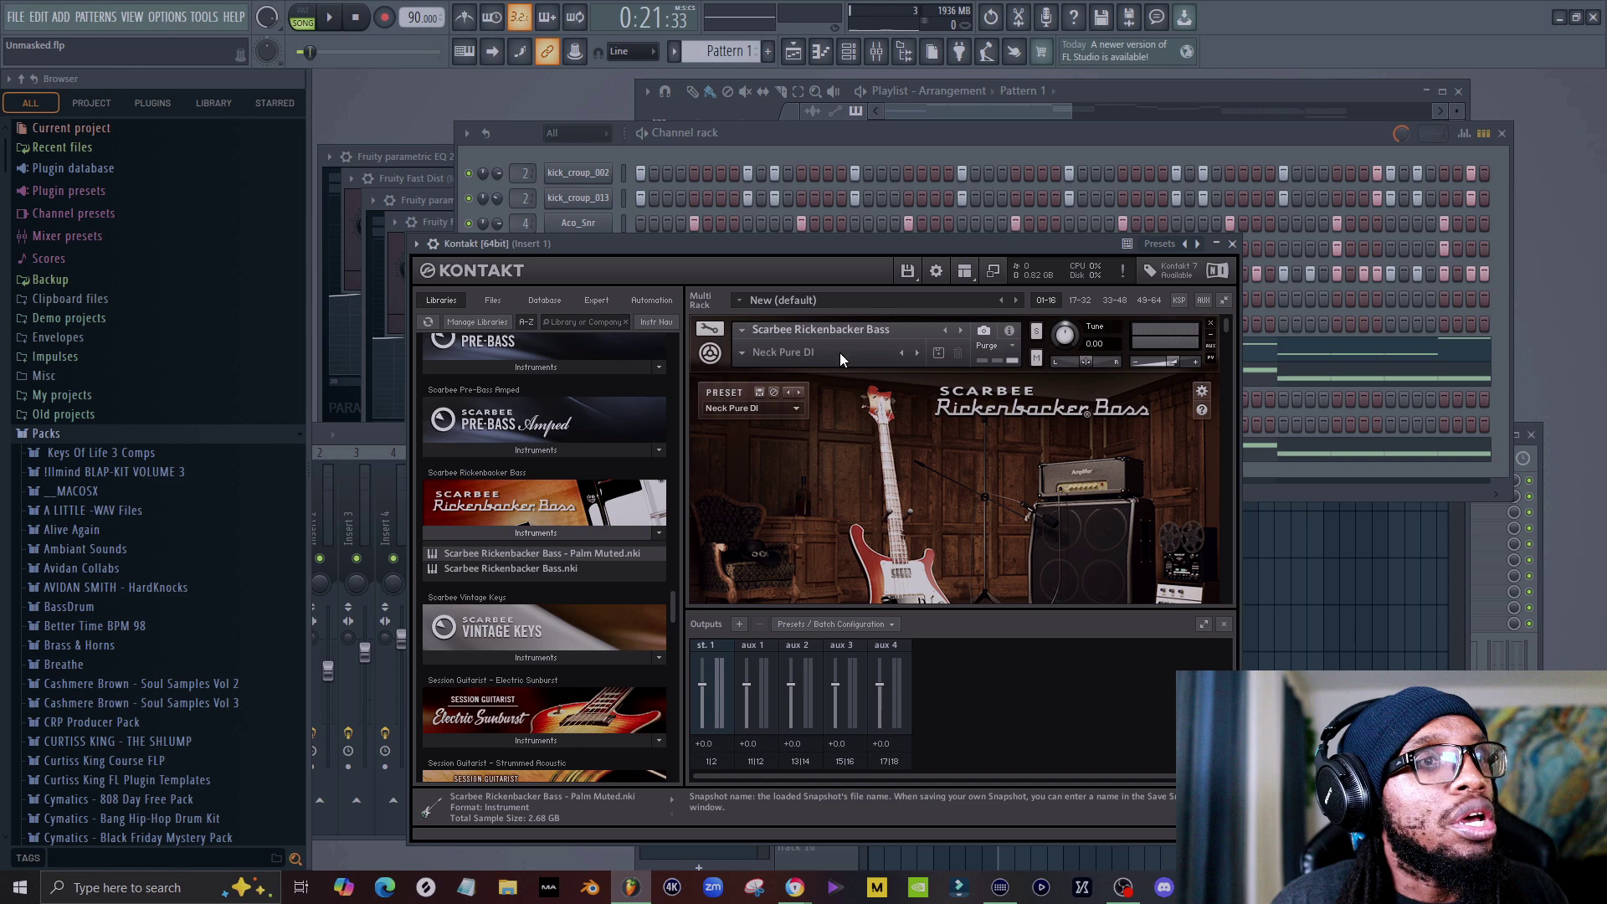
click(961, 328)
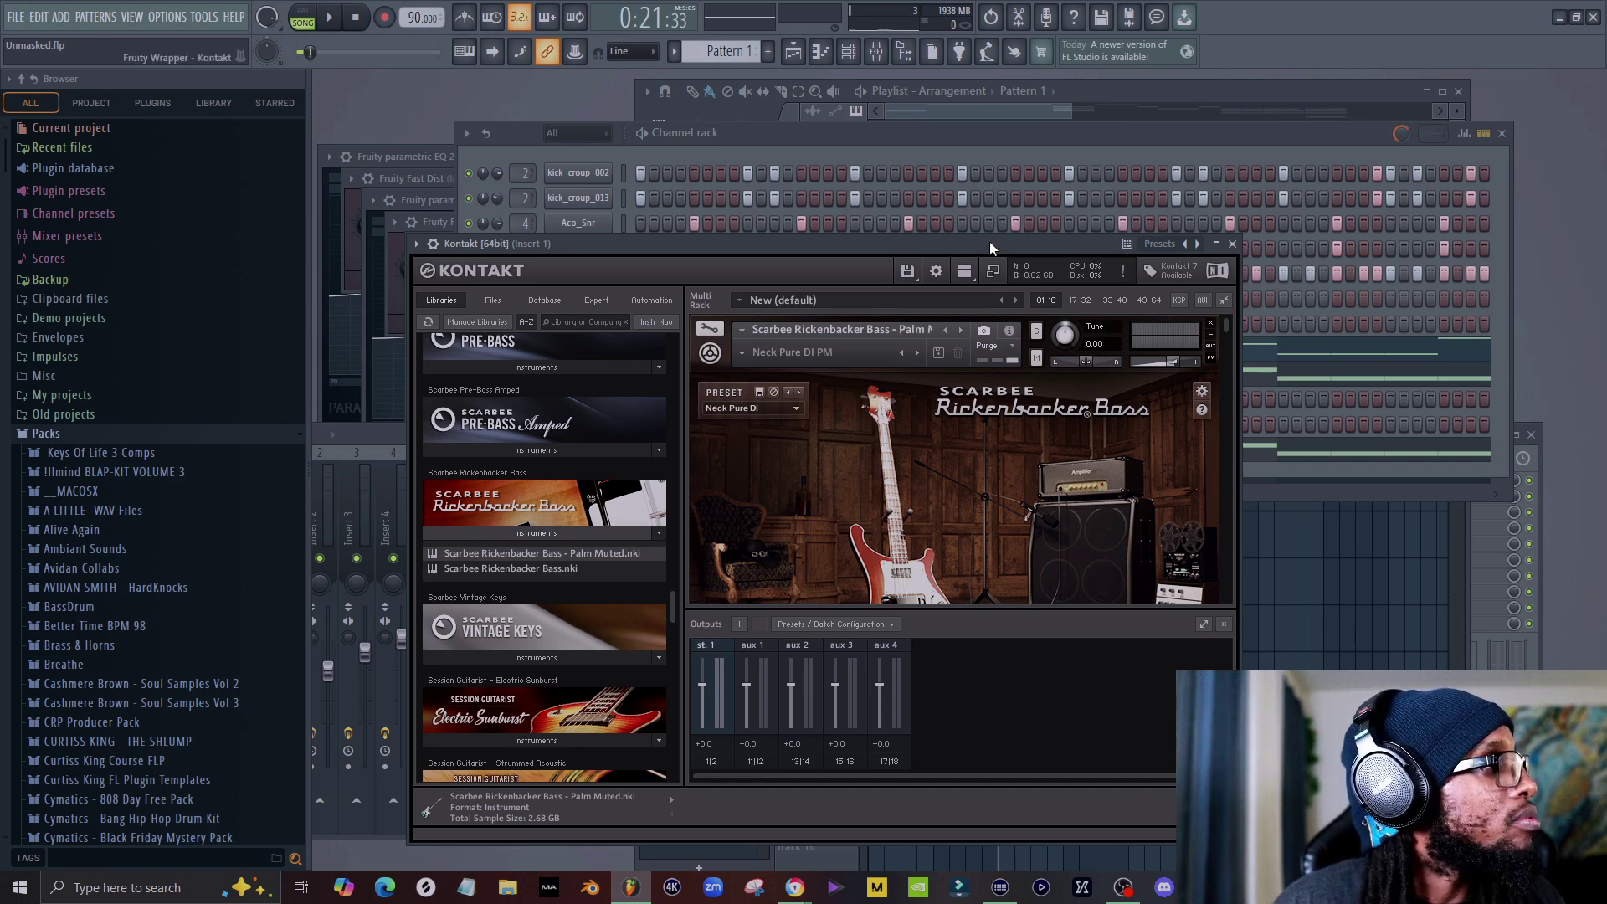
click(1110, 147)
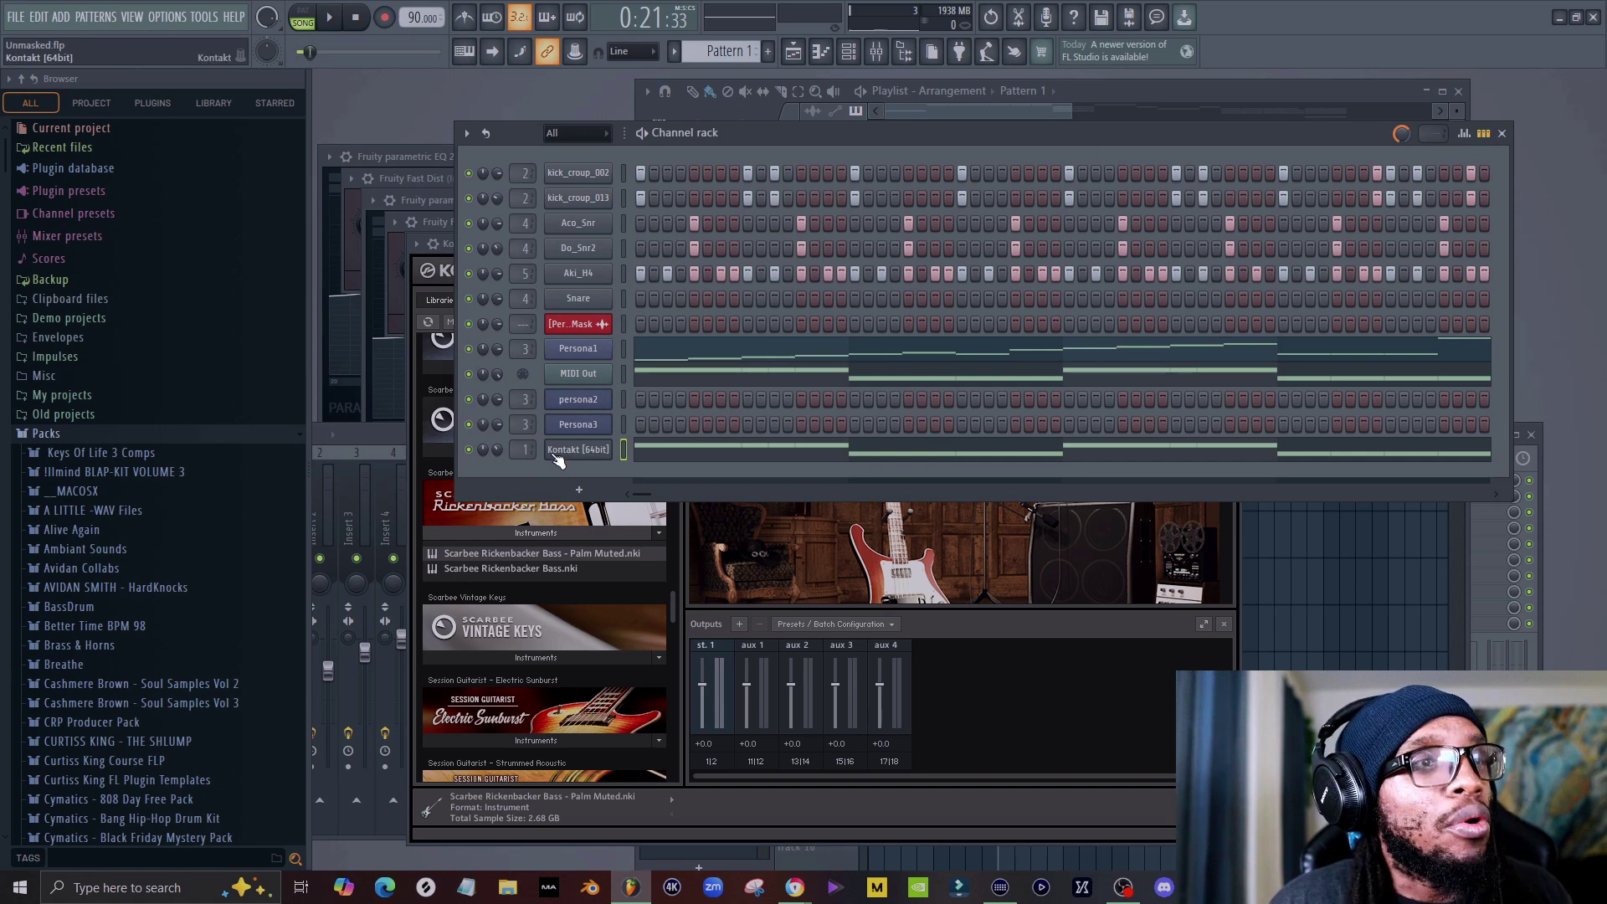
Play the beat with the new bass and view the Kontakt line of A#3 and C4 notes.
key(space)
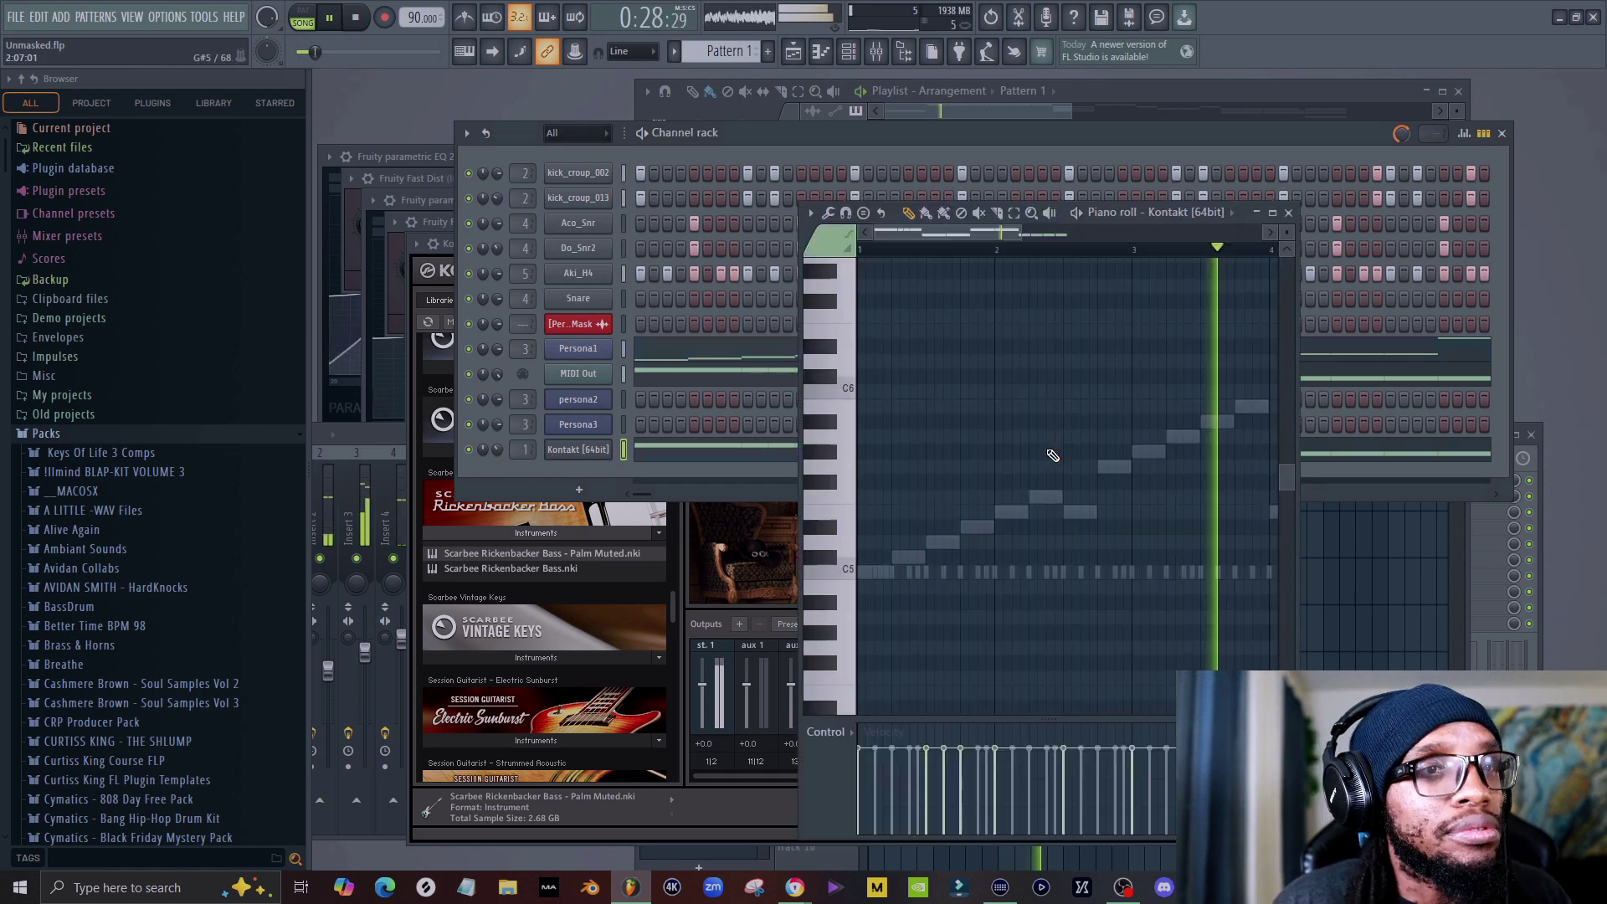
click(1067, 448)
scroll(1004, 393, down, 5)
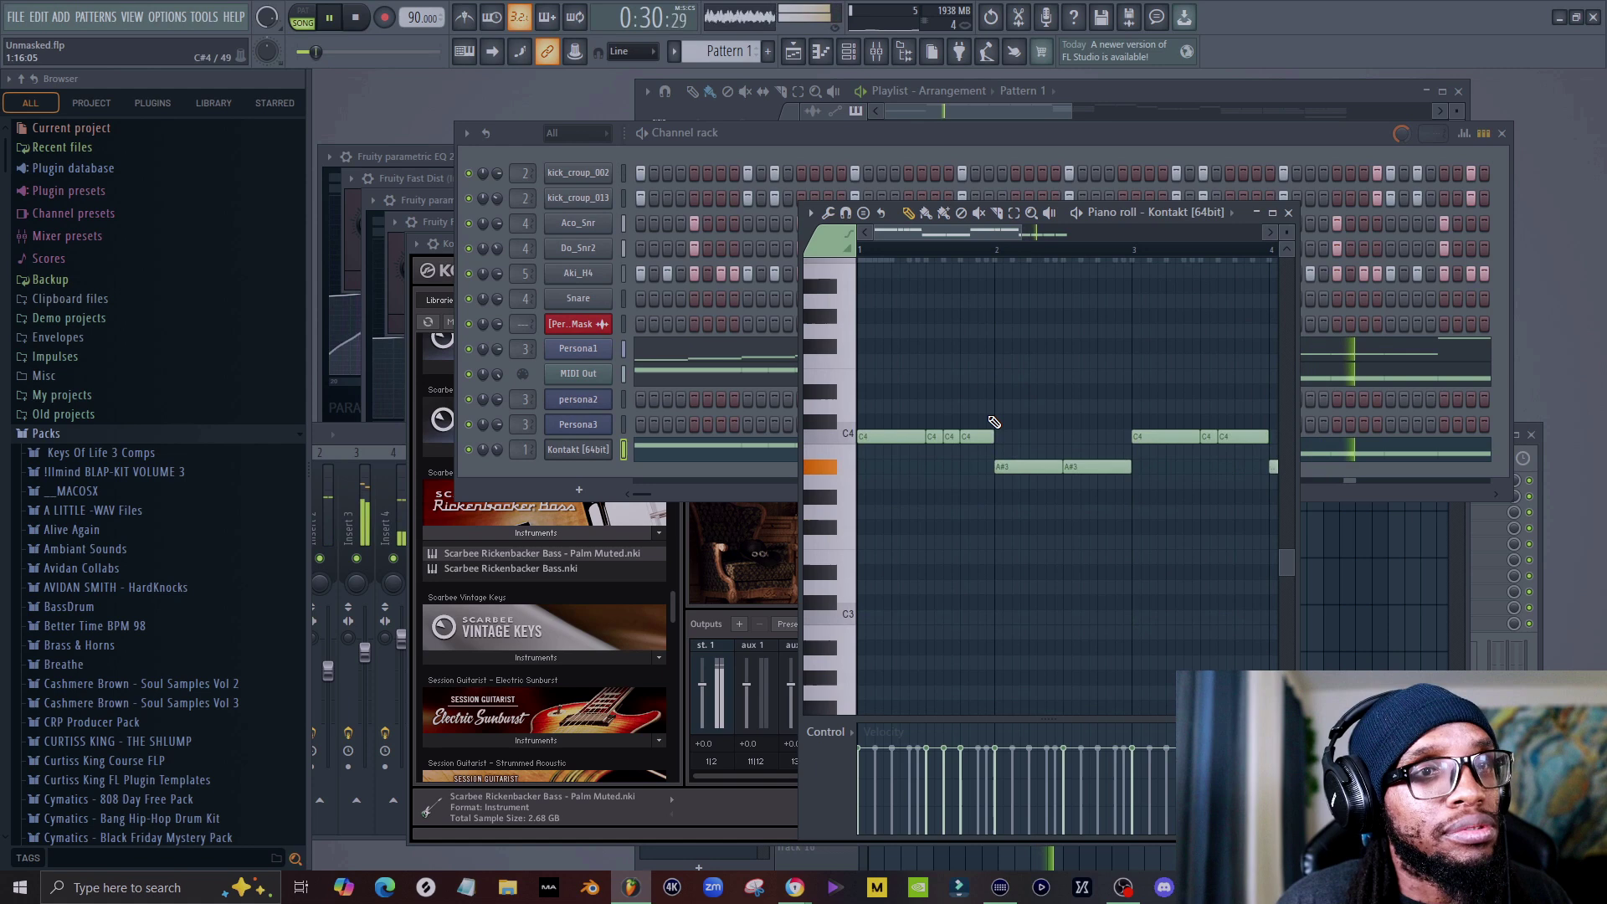
drag(966, 230, 1016, 233)
key(space)
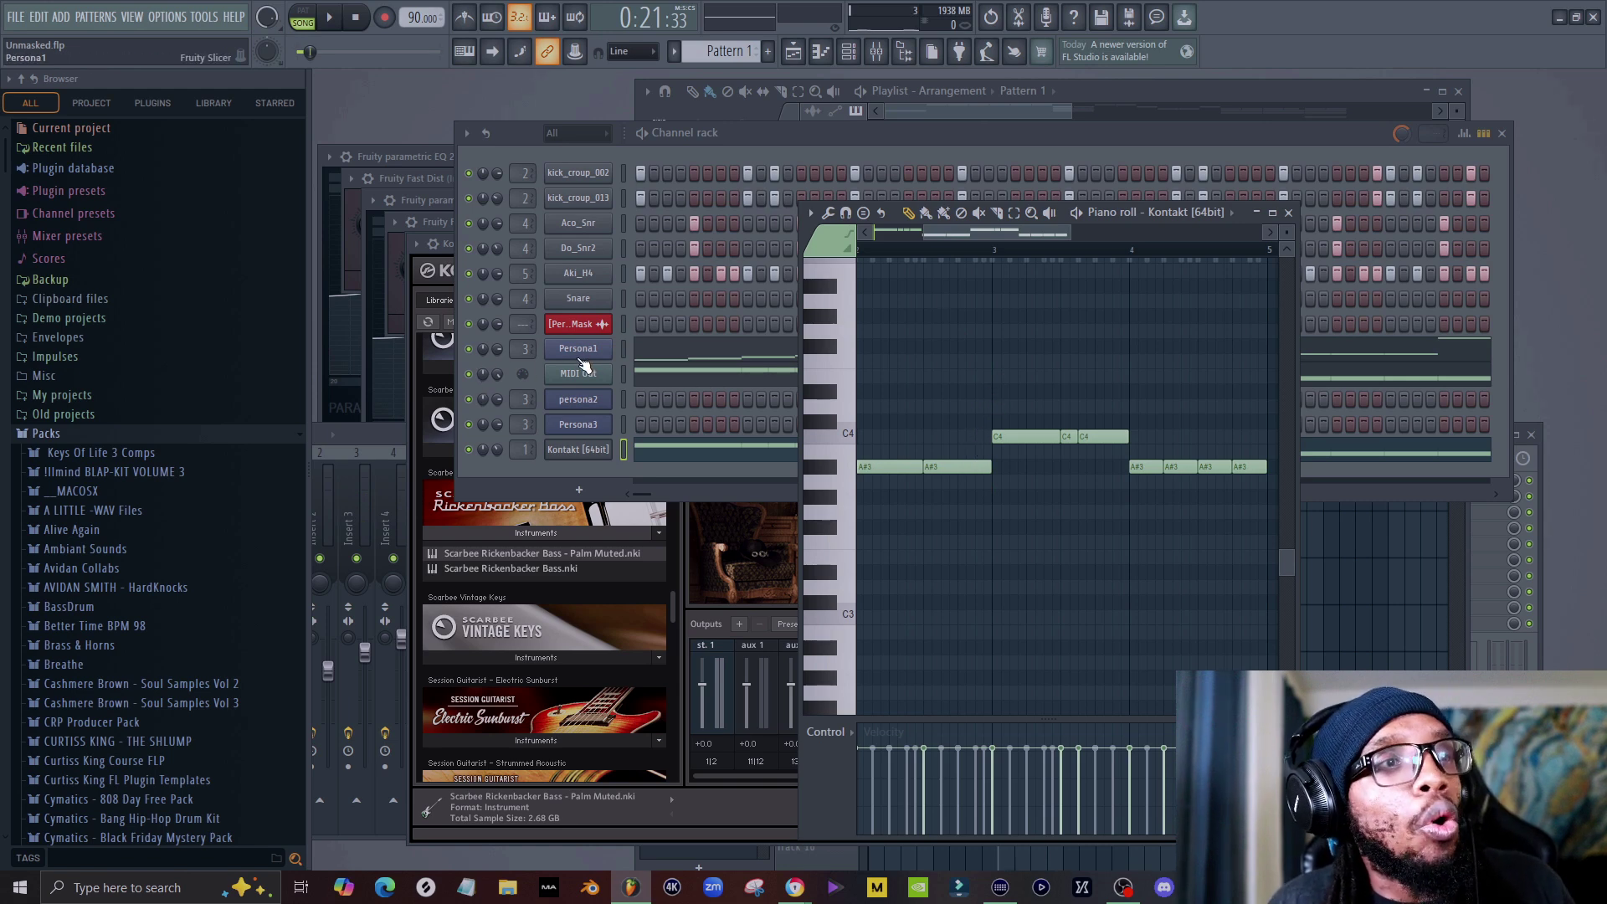
Open Persona1's slice staircase, preview the Beat 1 slice, and scroll on to bars 3–6.
click(686, 358)
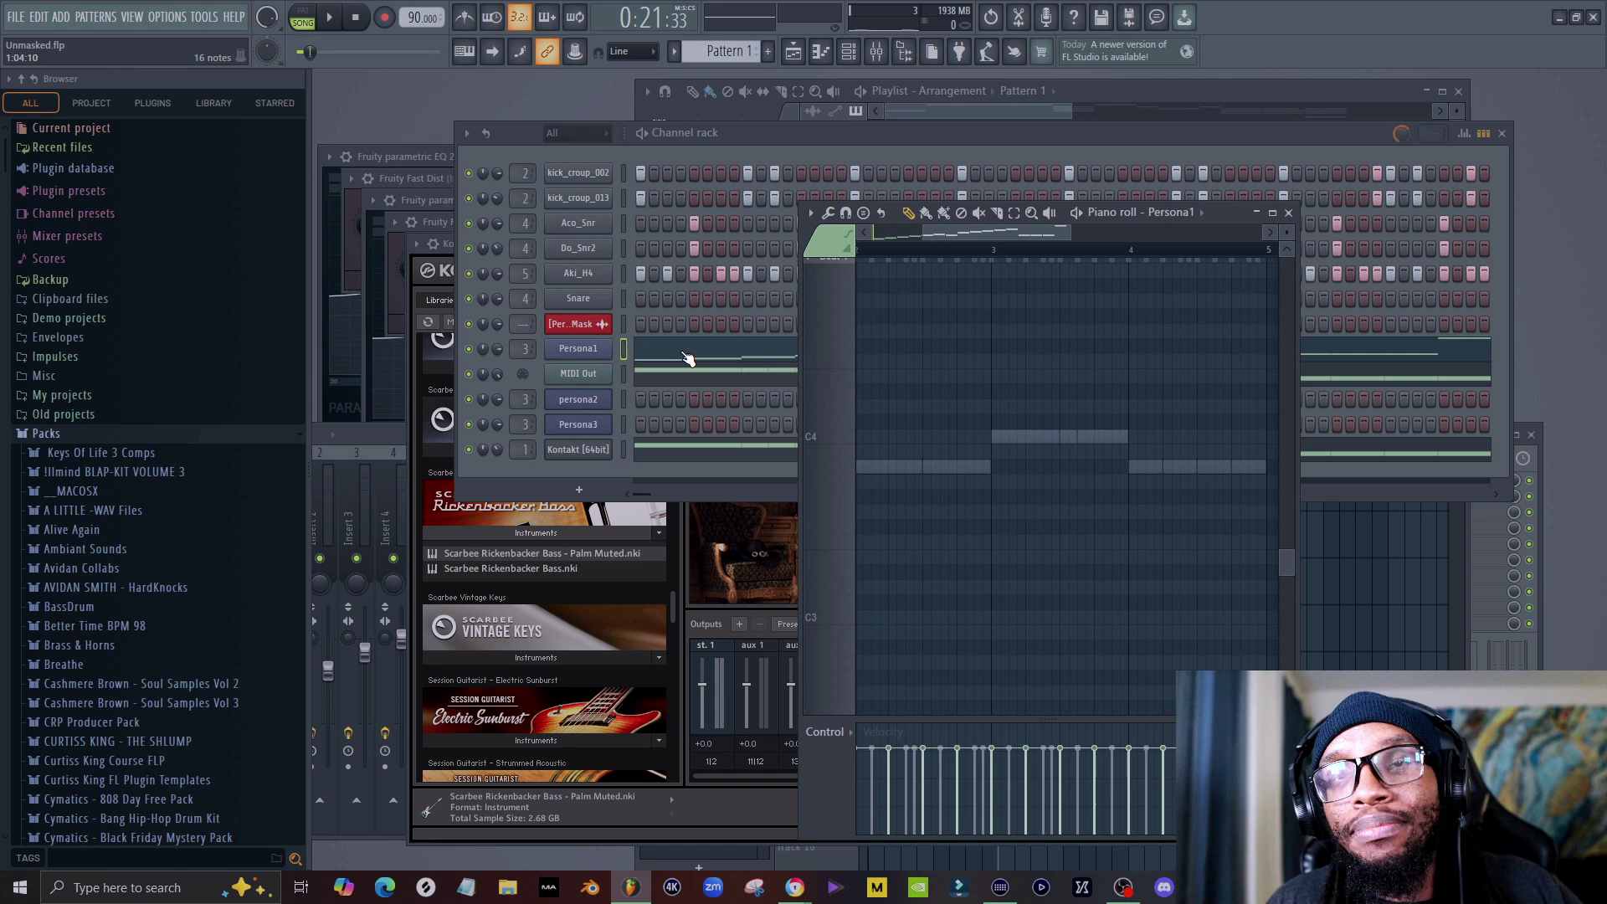
scroll(1113, 502, up, 4)
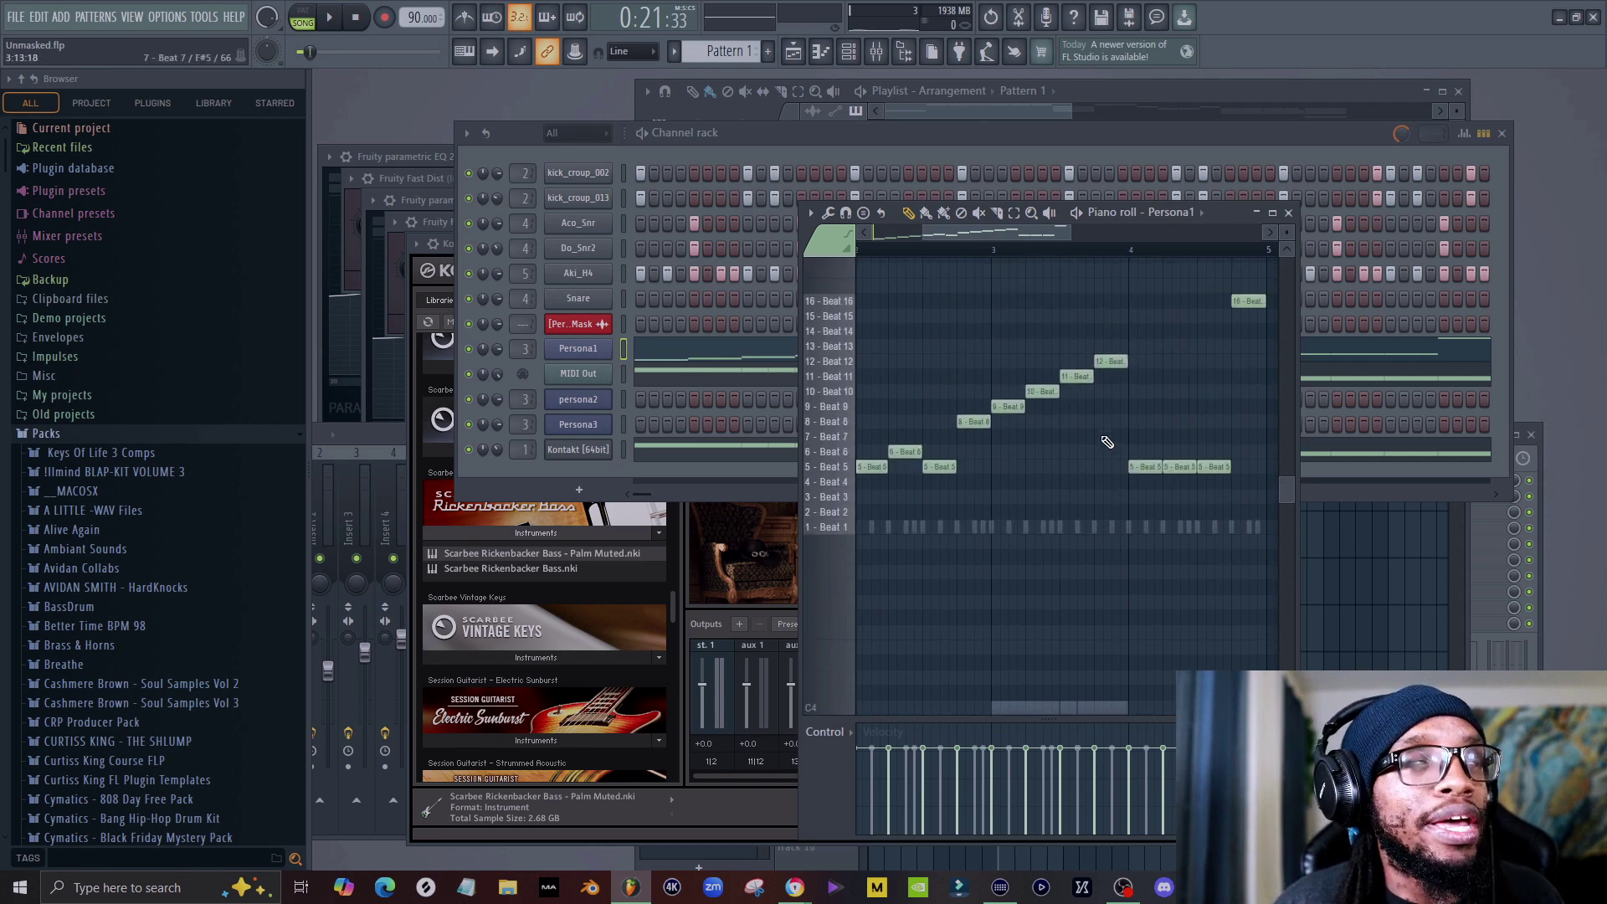
scroll(1099, 452, up, 3)
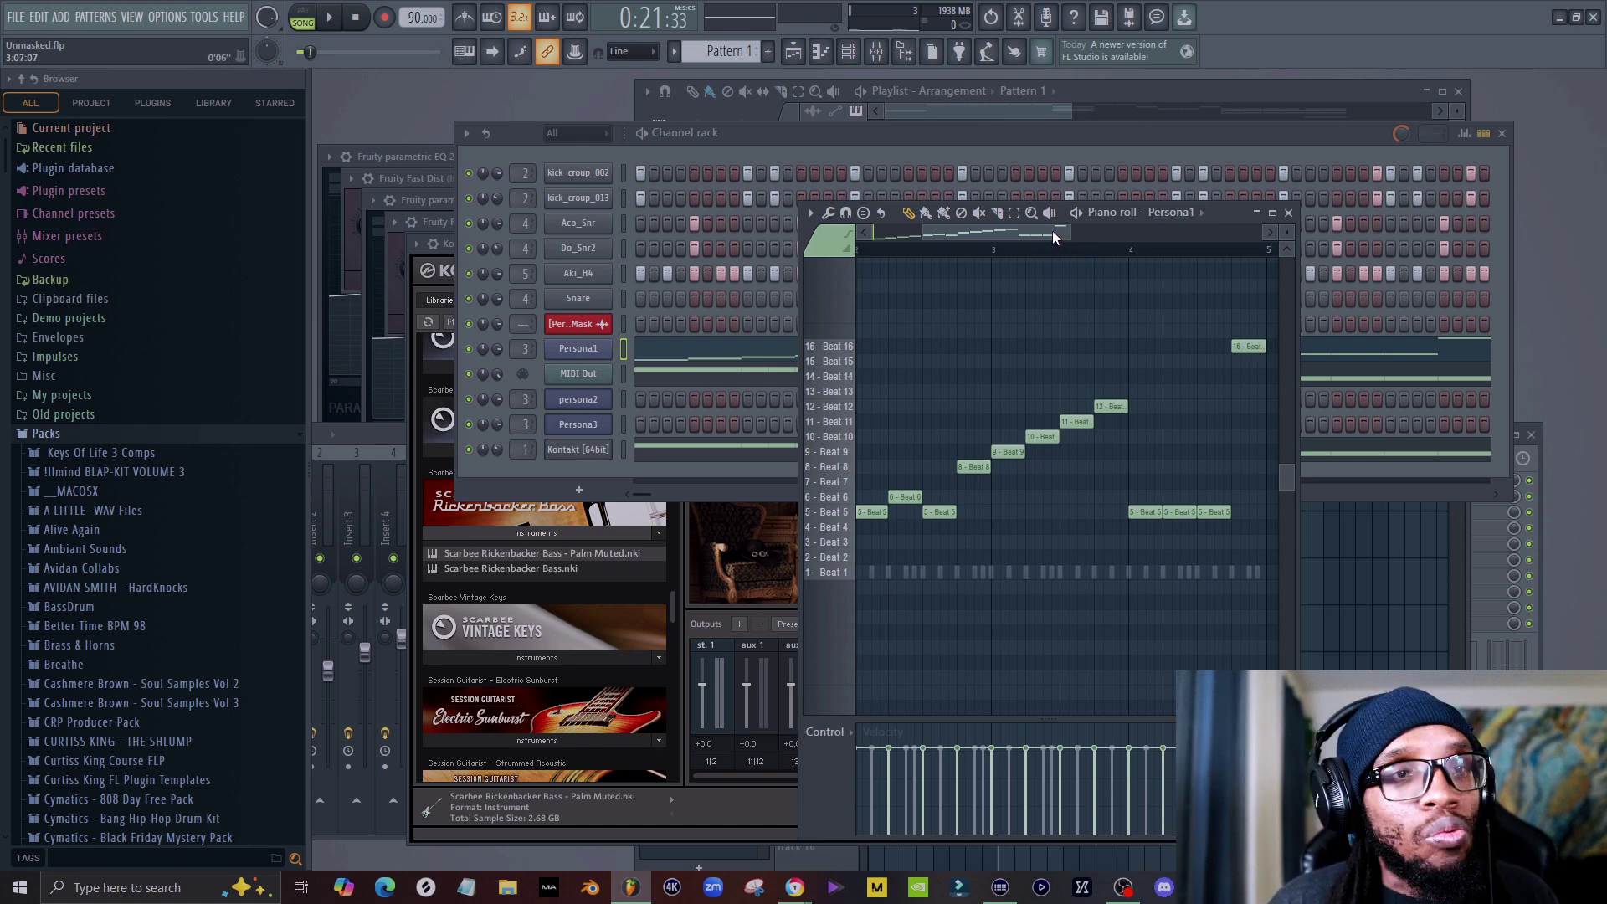
drag(1052, 229, 994, 238)
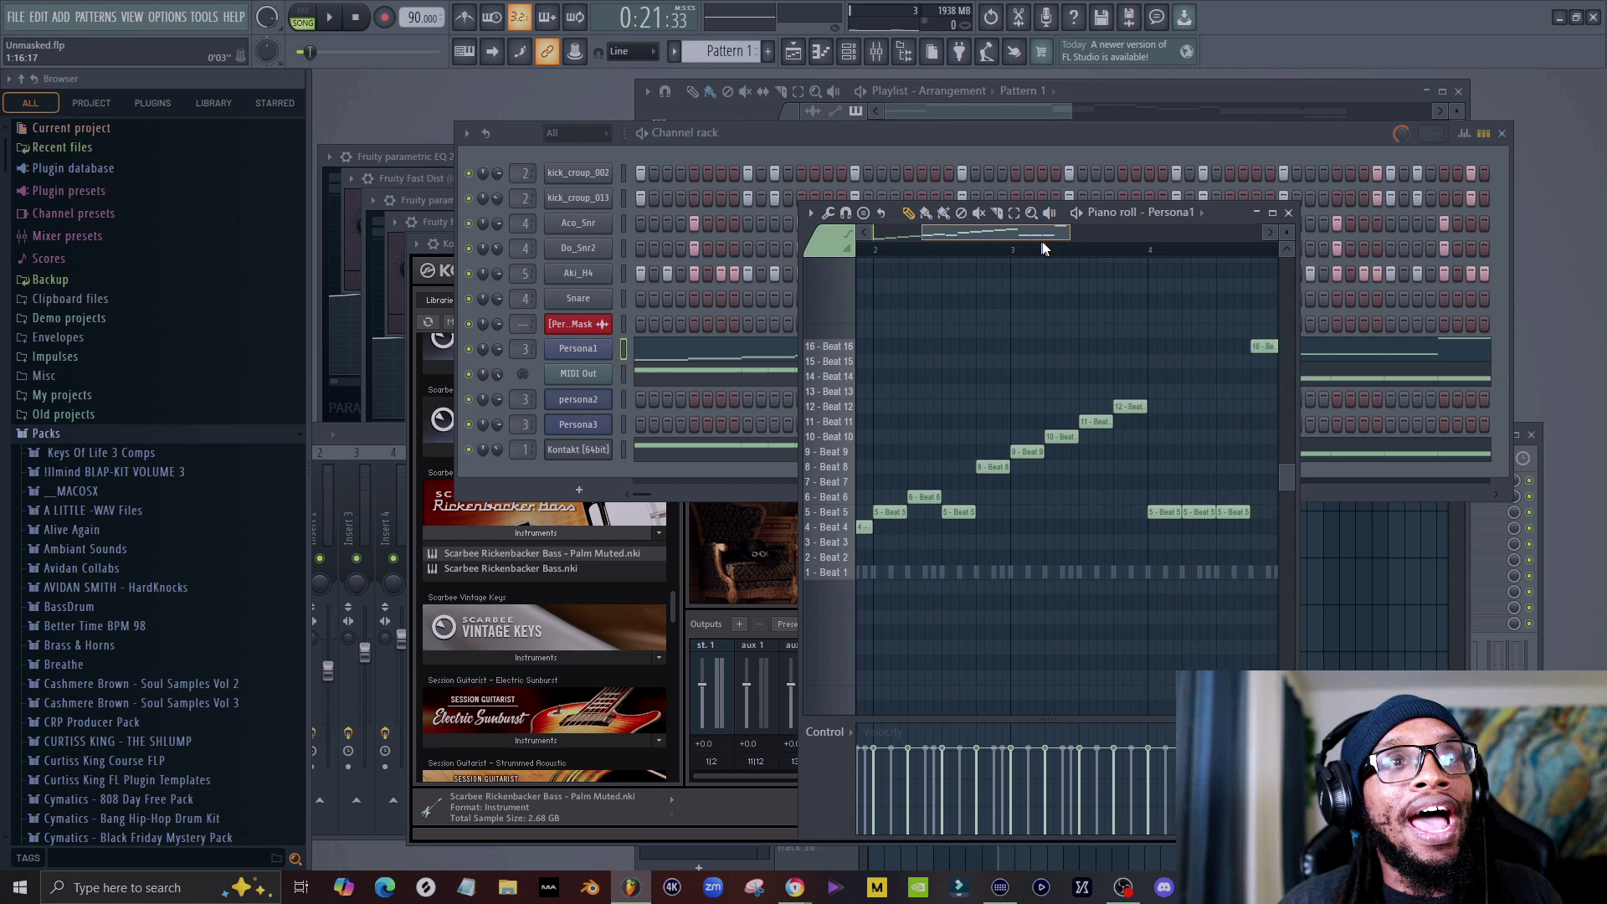
scroll(1104, 353, right, 4)
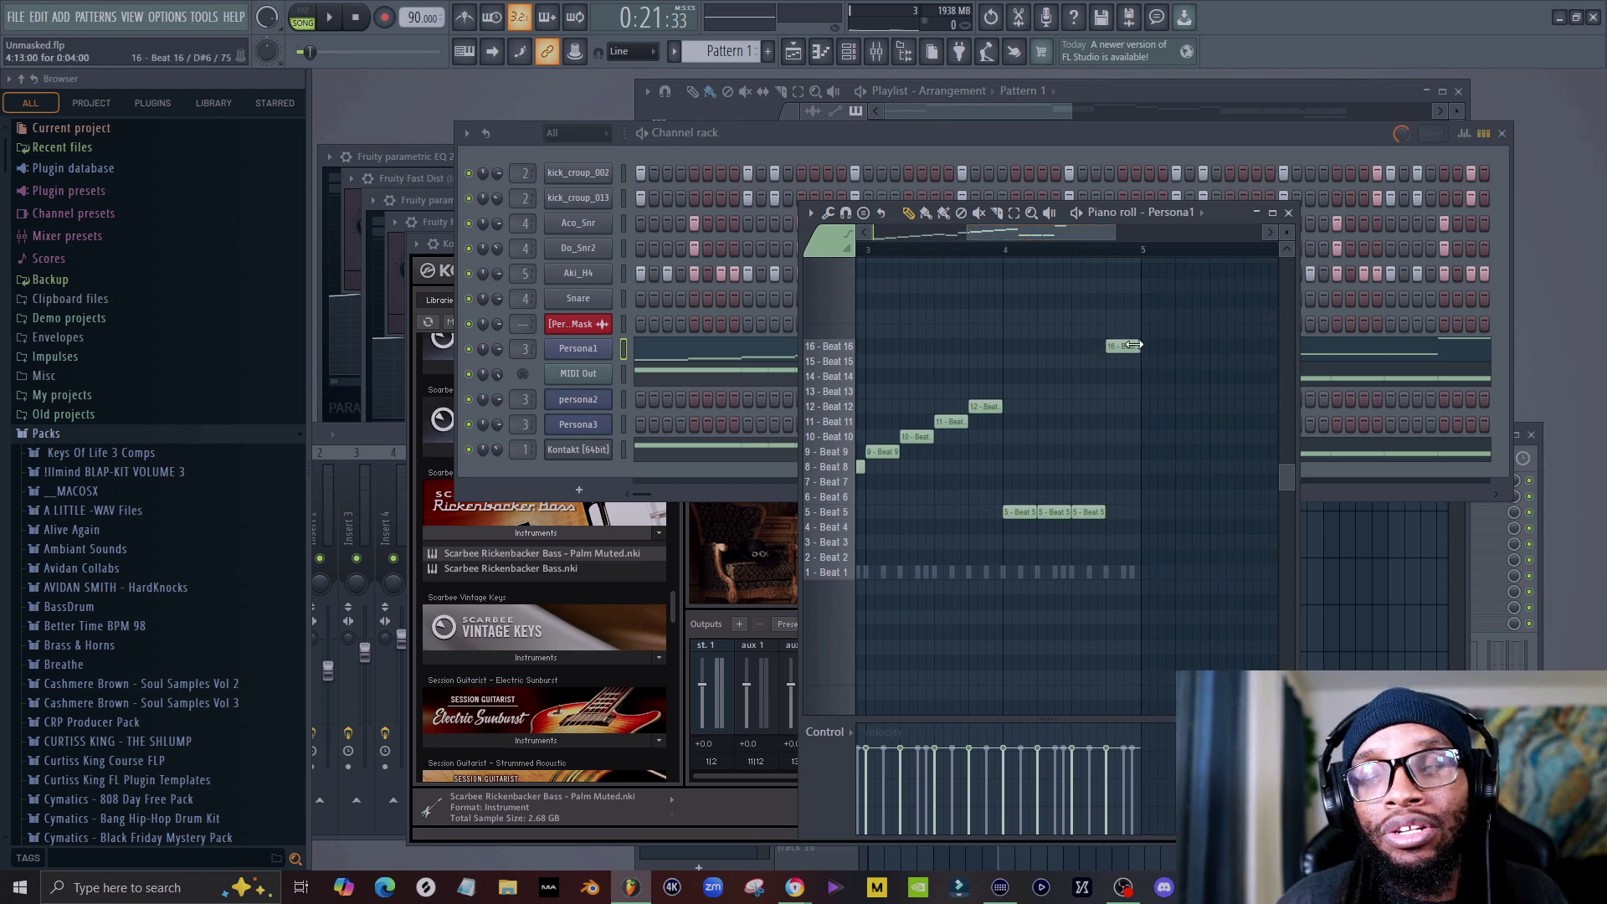
drag(1041, 235, 761, 305)
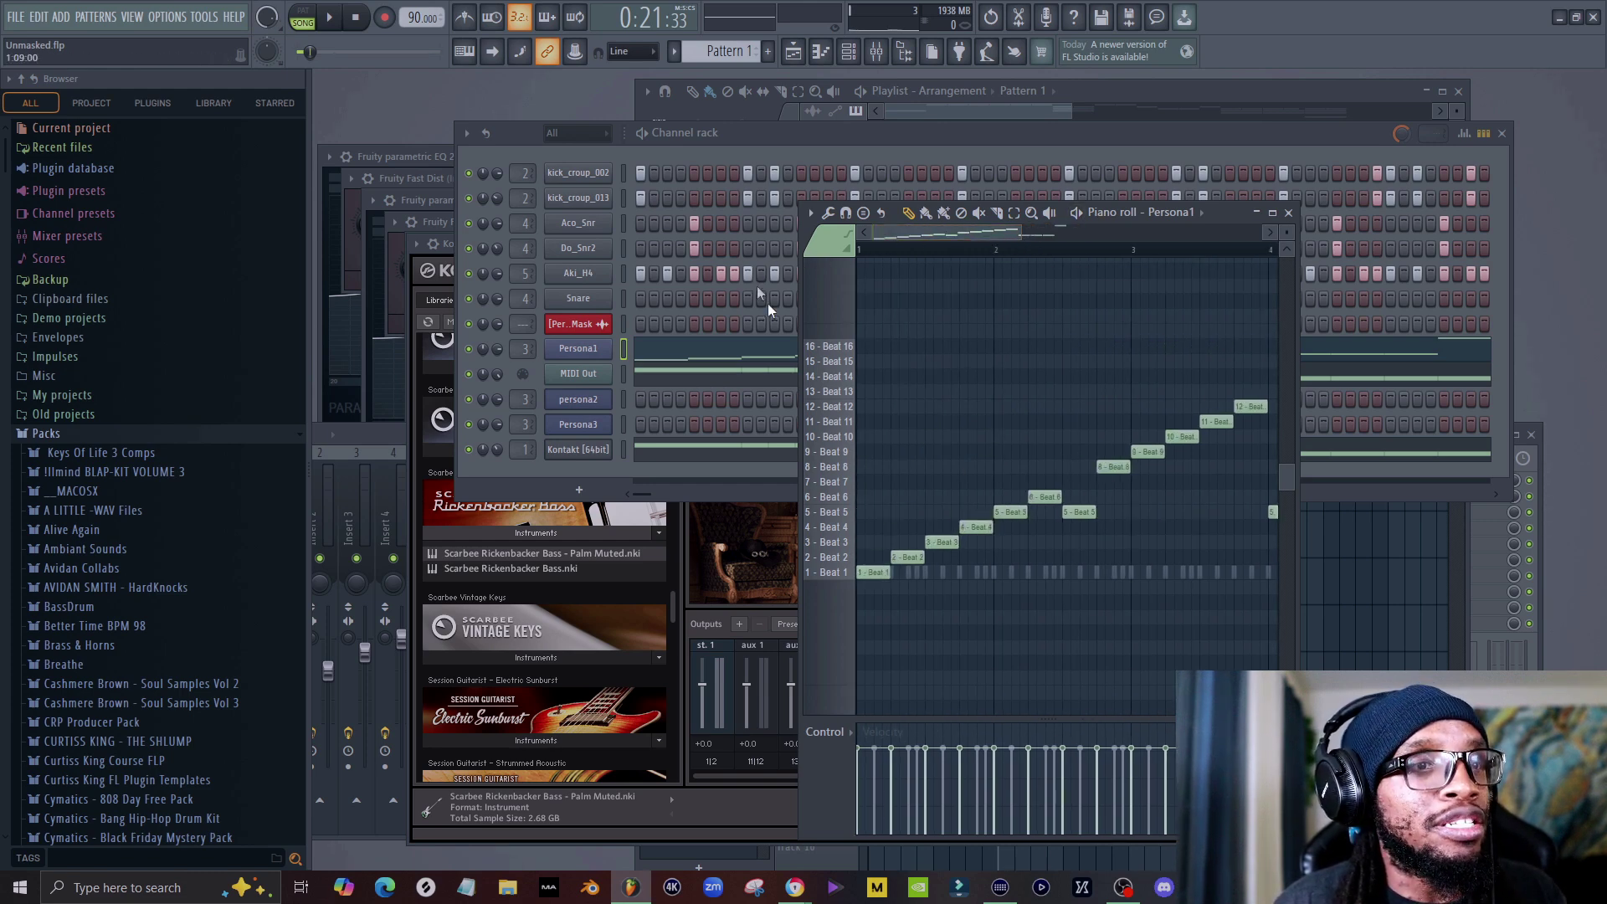
click(876, 577)
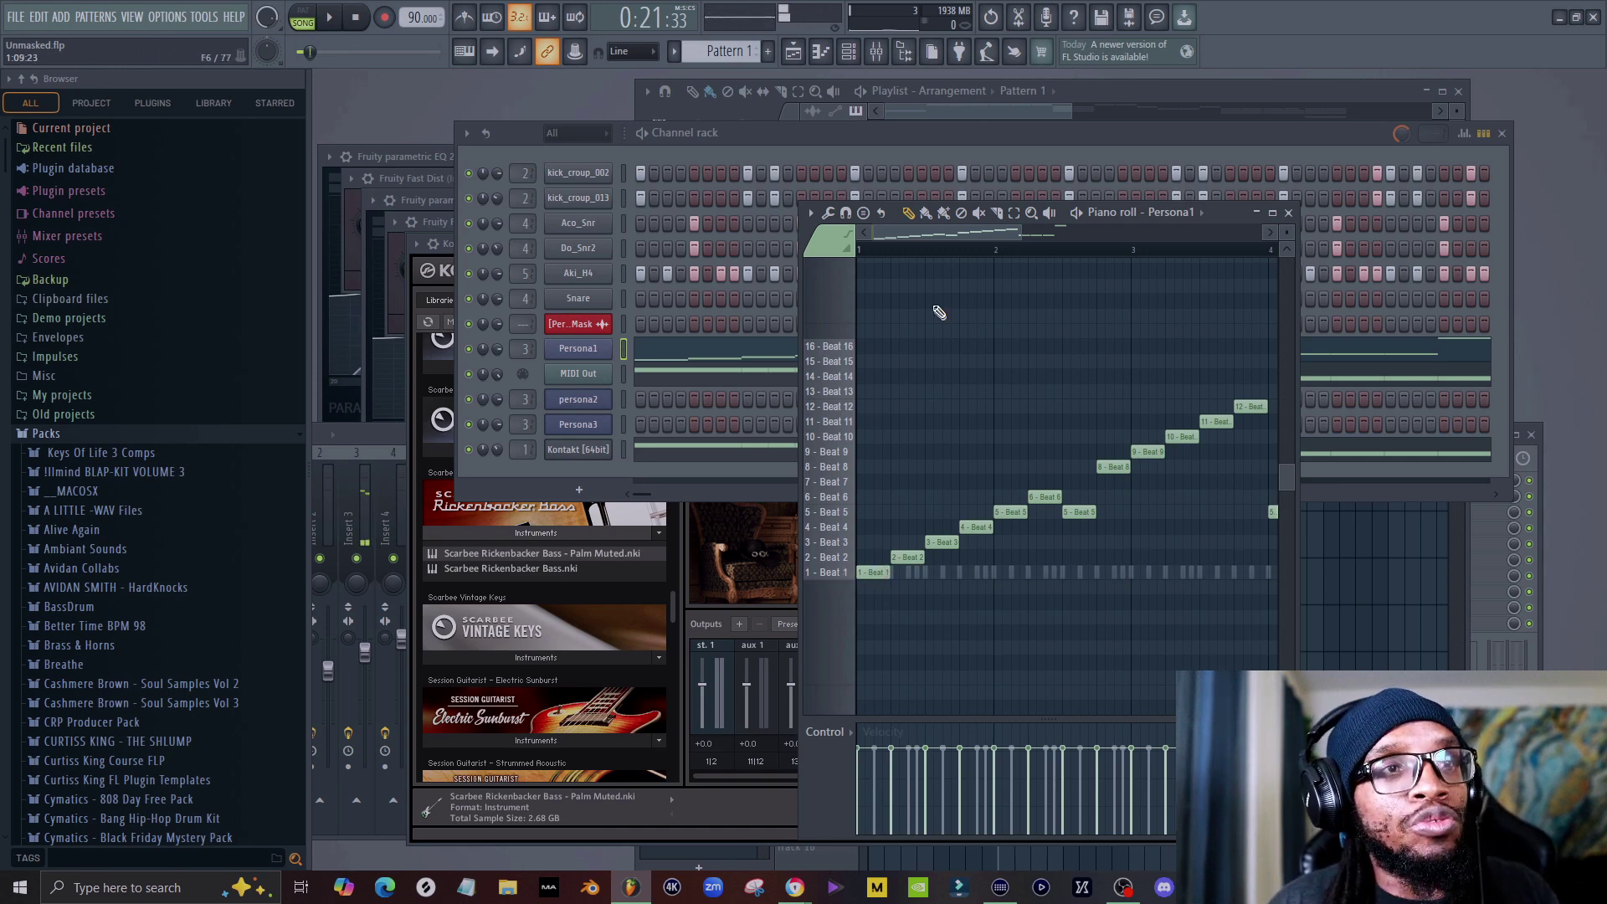
drag(952, 231, 1053, 234)
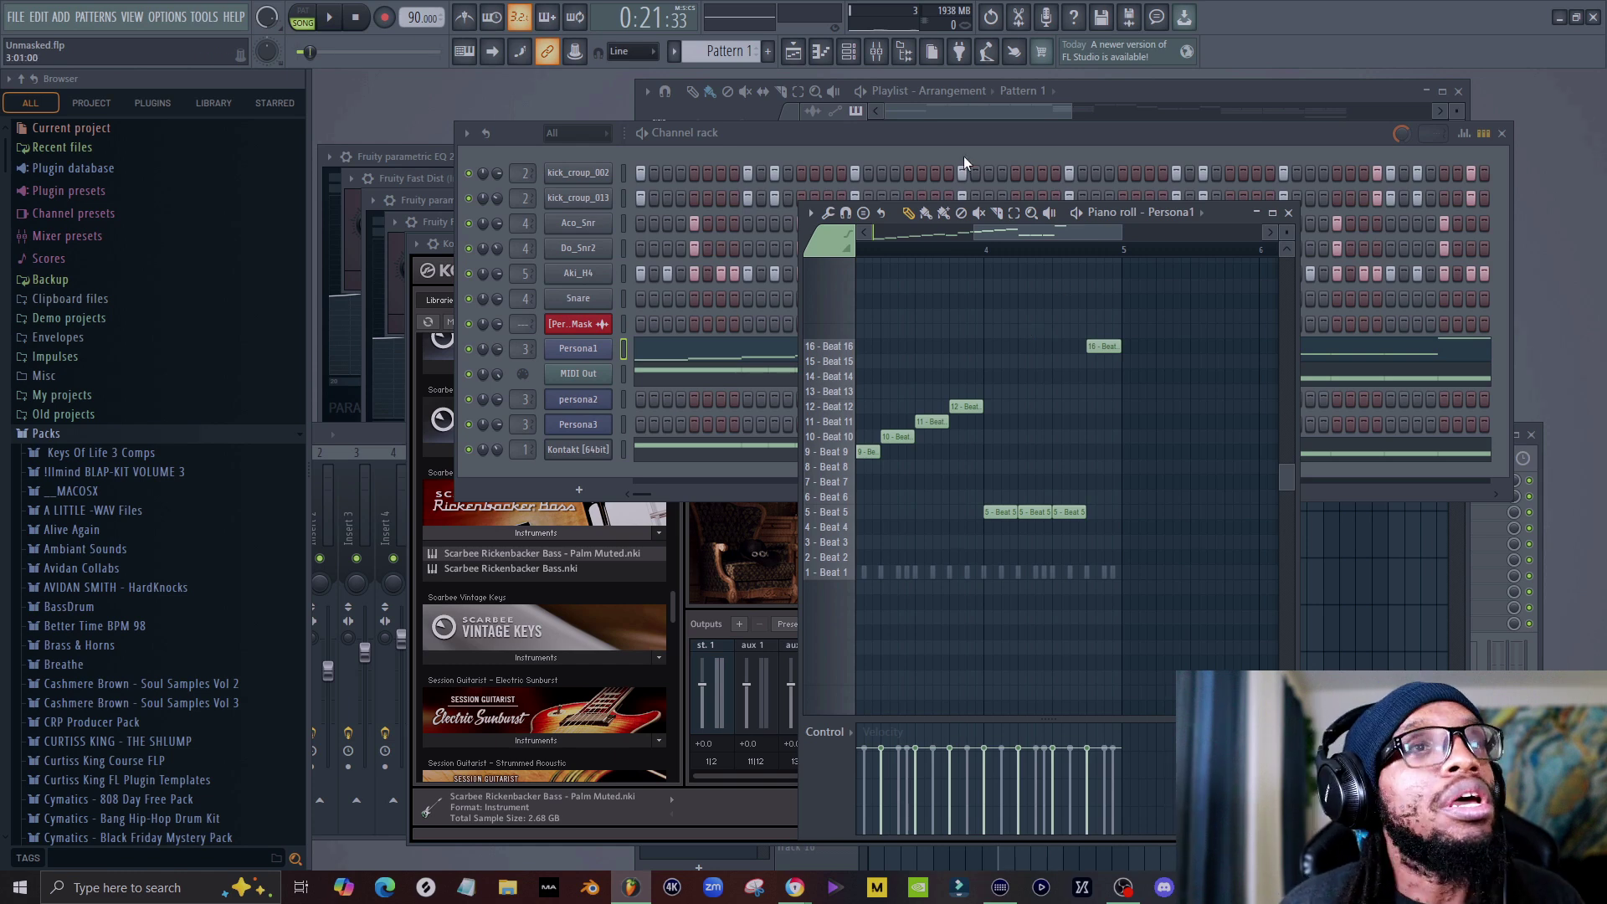
Open Pattern 5 from the Playlist and show its Persona1 chop of Beat 9–12 and Beat 5–8.
click(1010, 107)
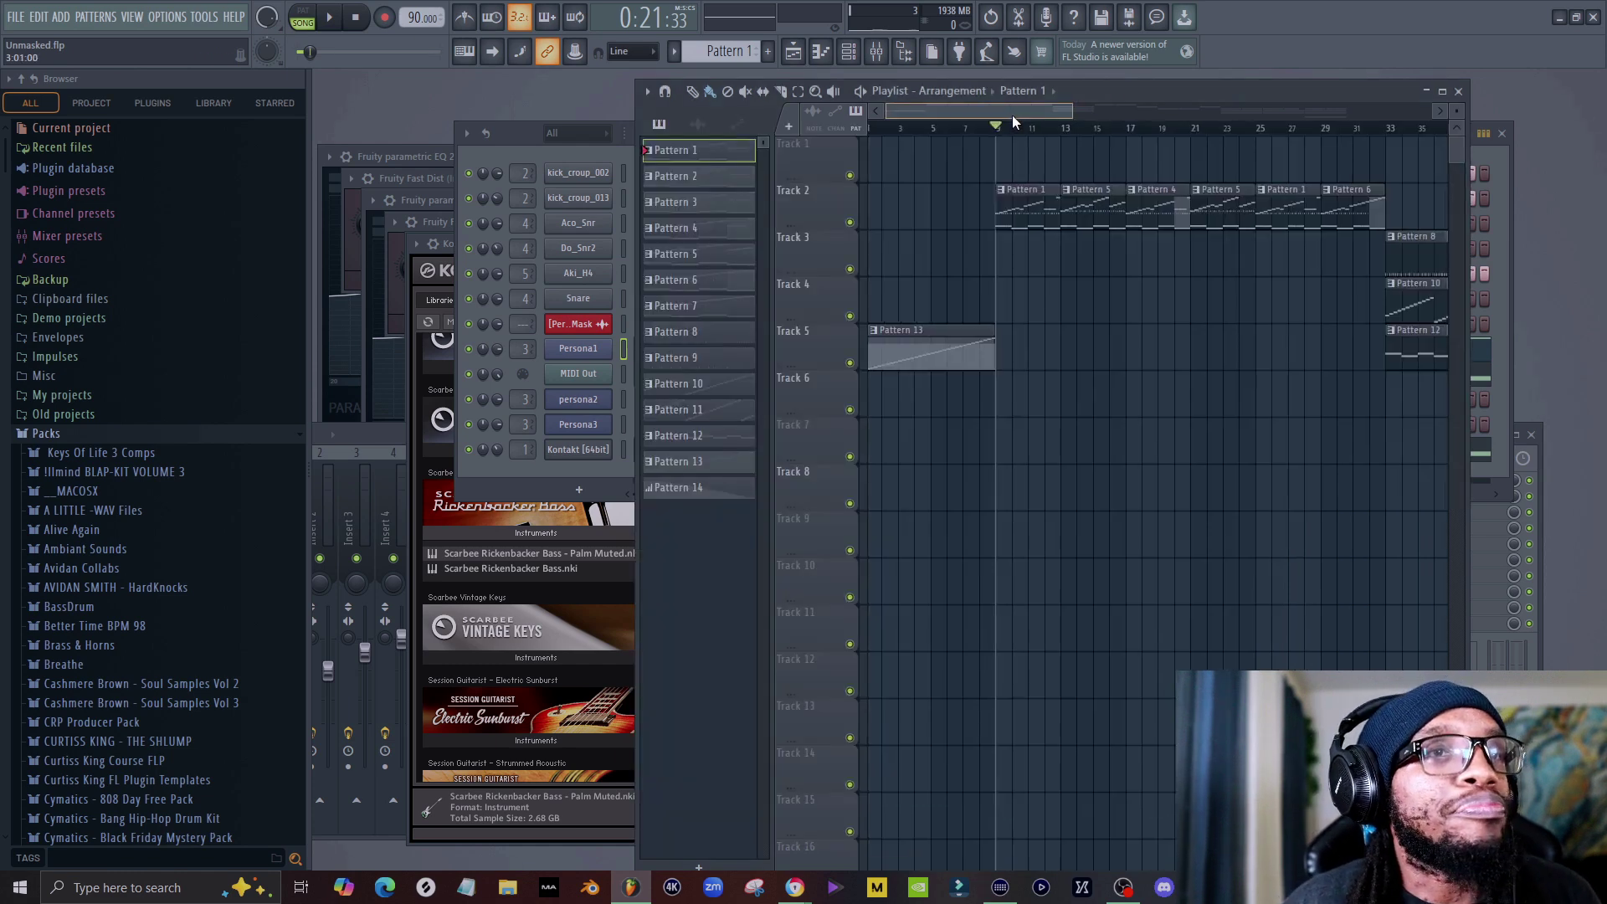
double_click(1071, 198)
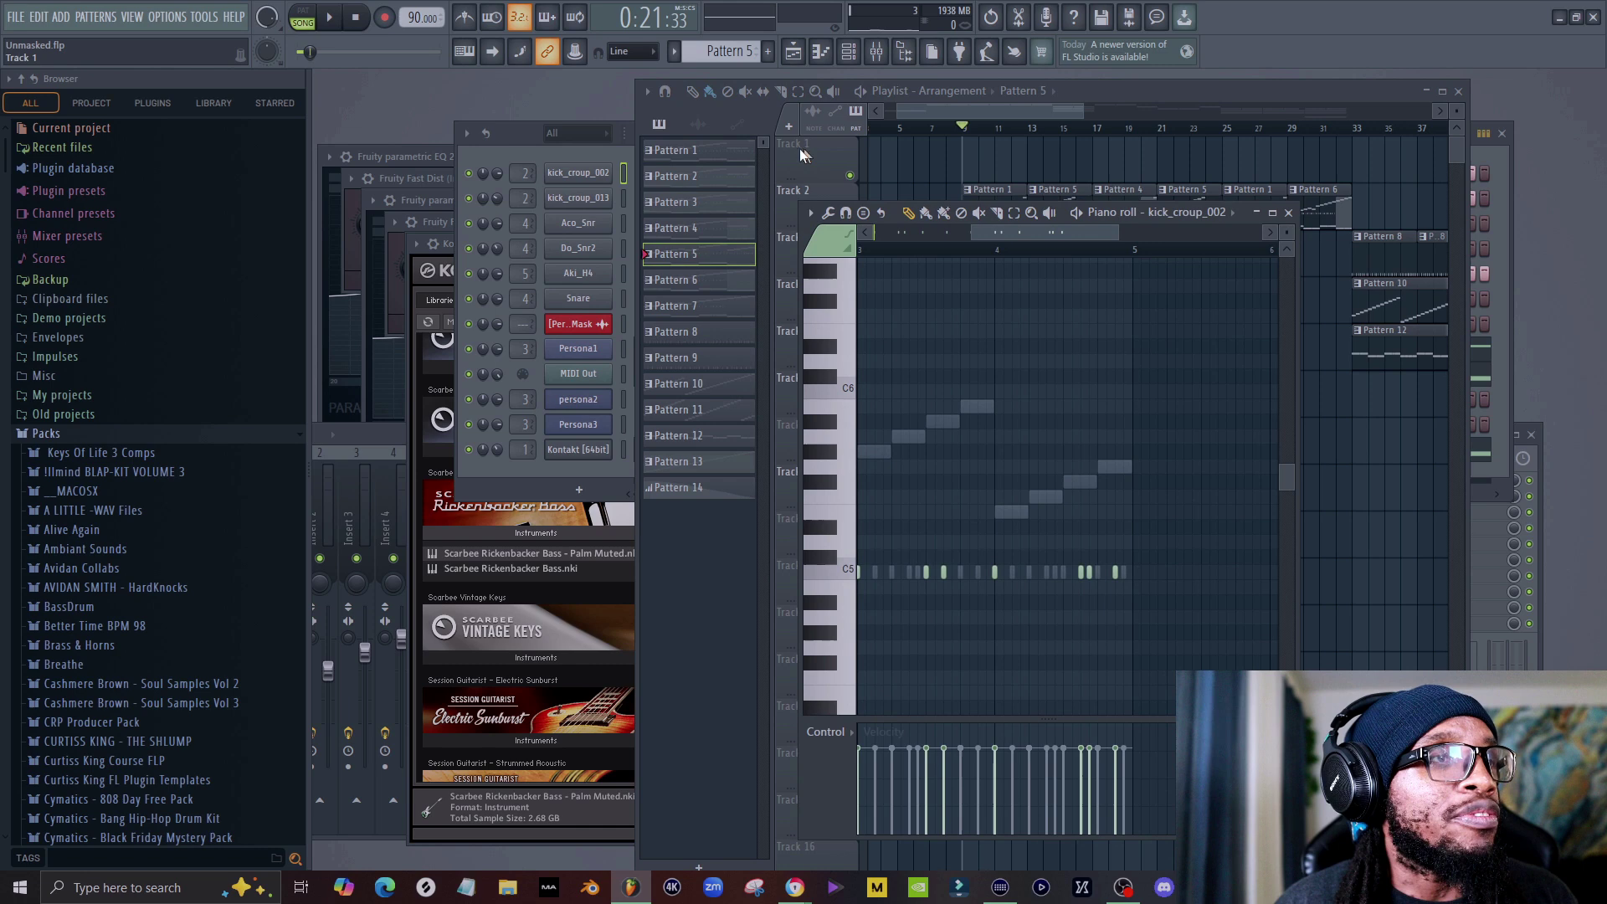
click(1155, 212)
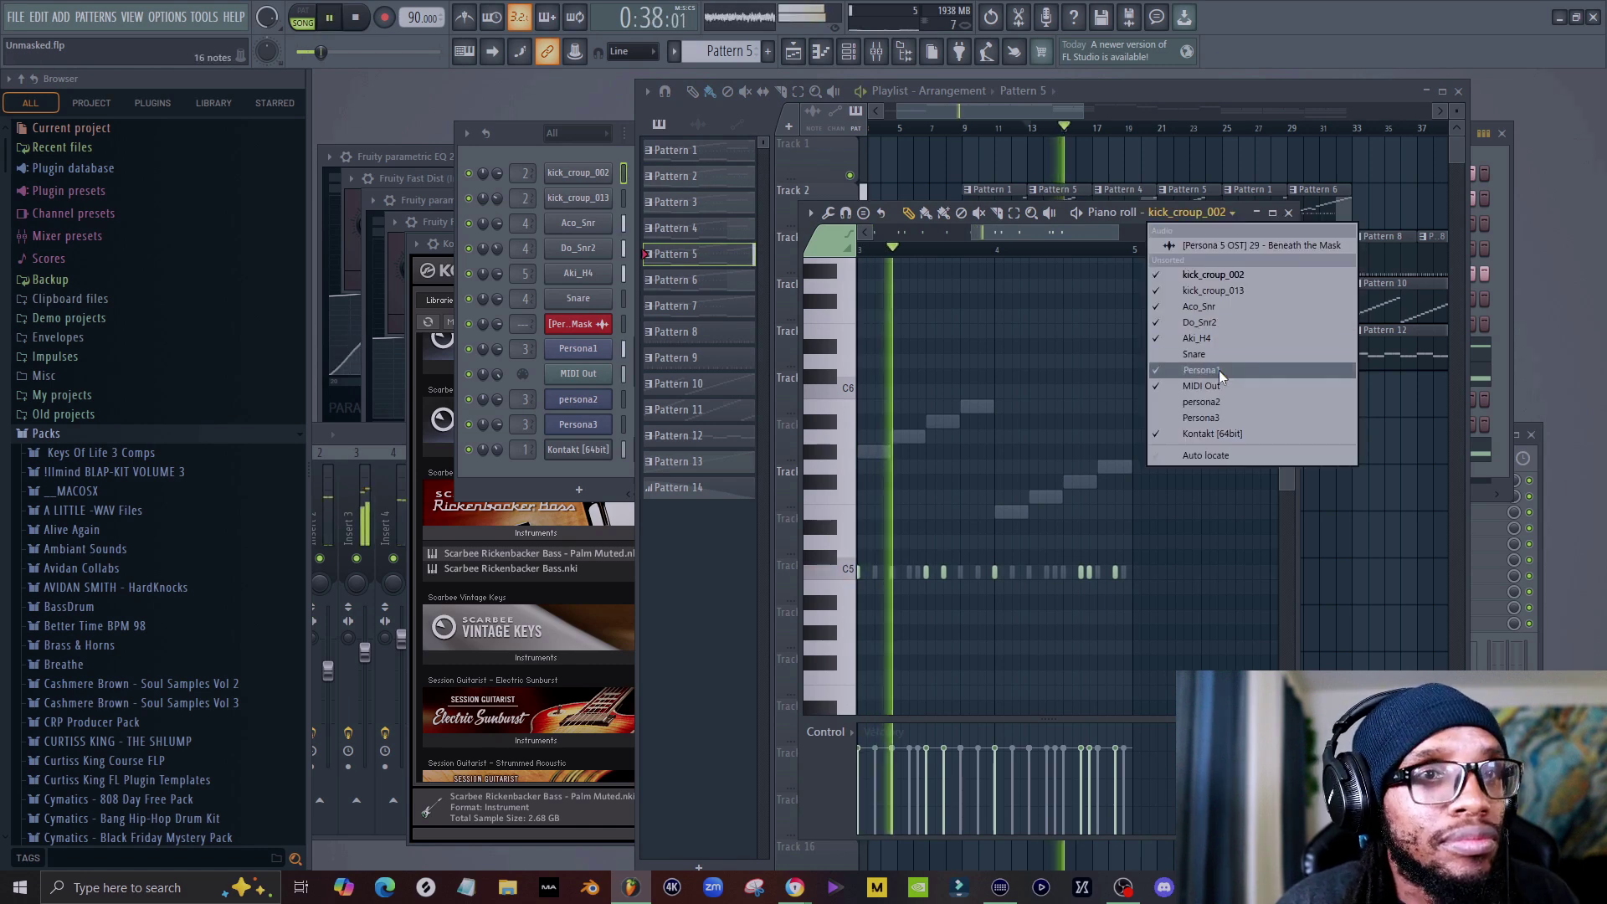
click(1220, 370)
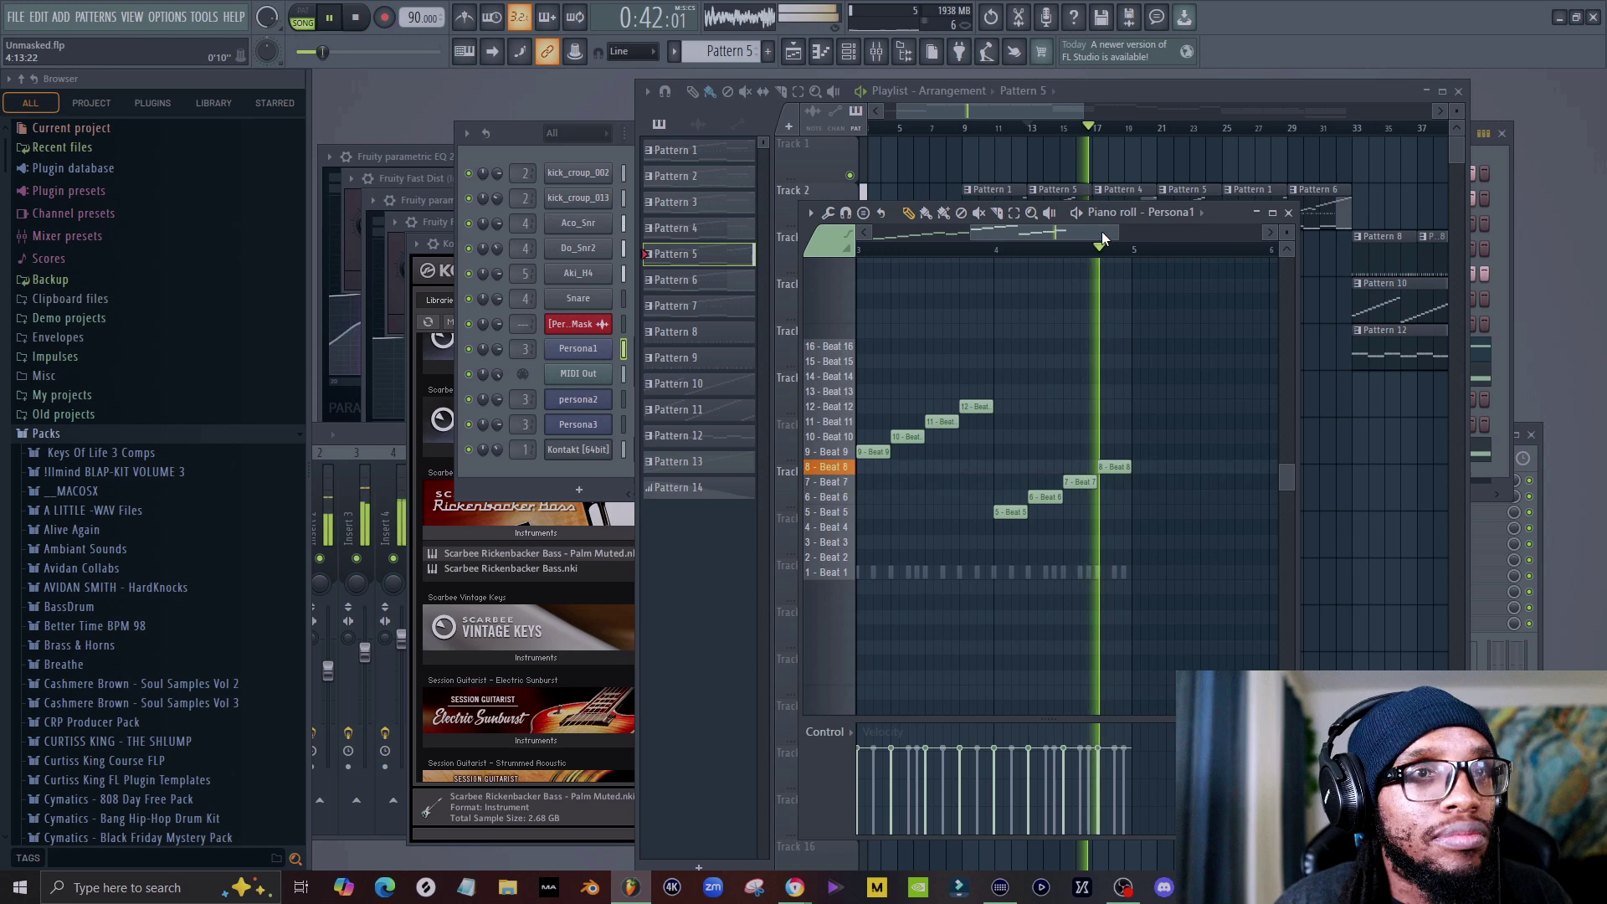
key(space)
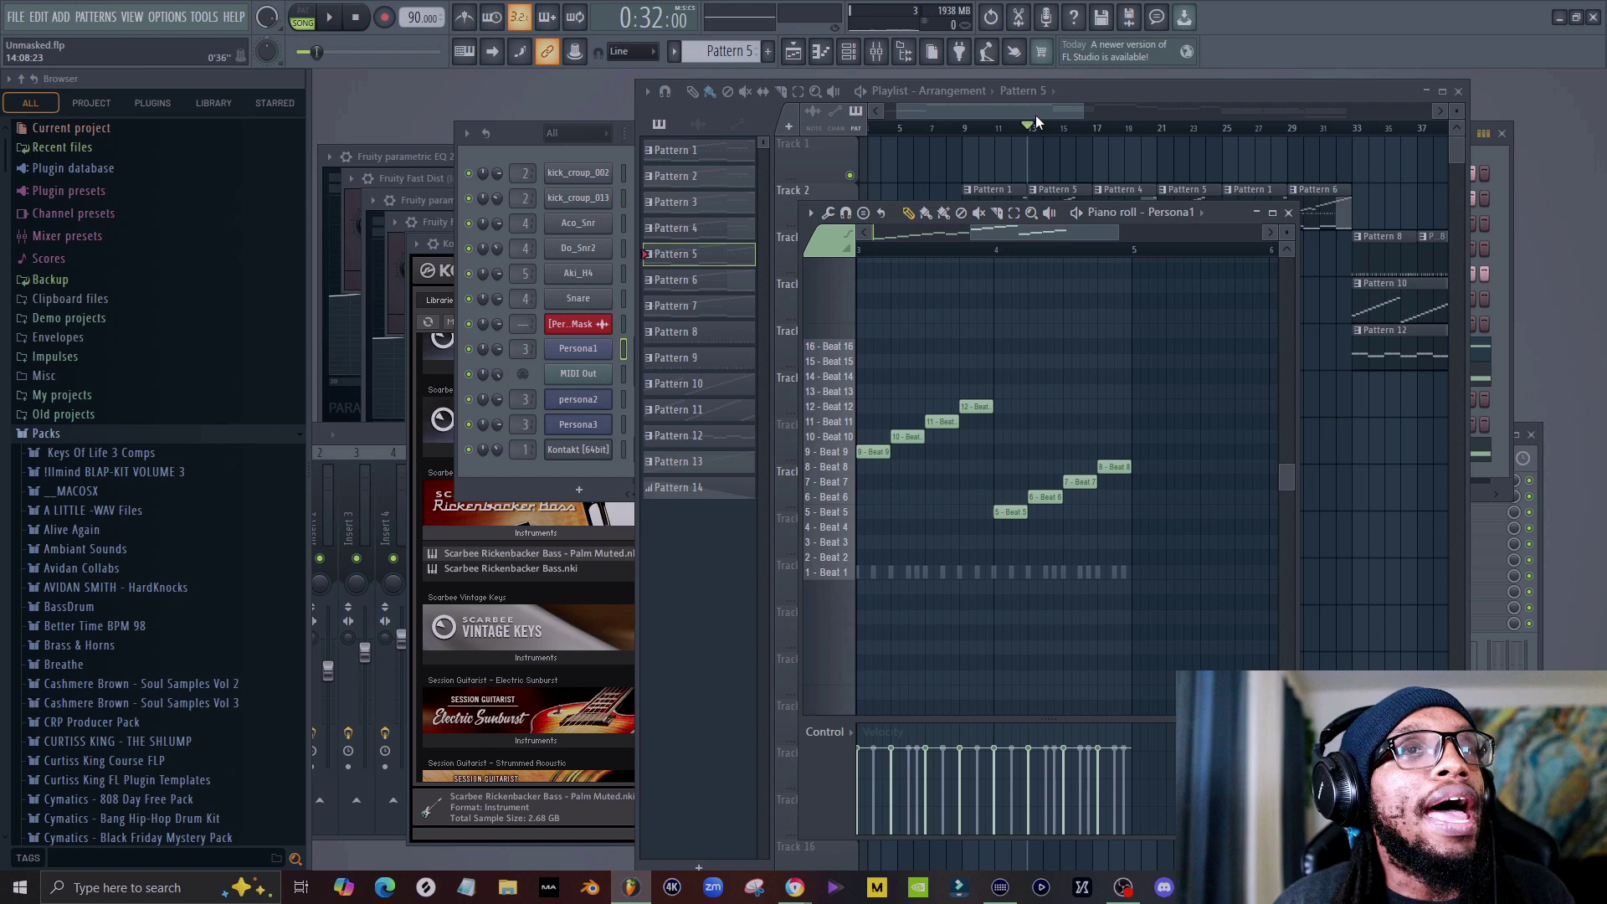
Select Pattern 4, place the playhead at bar 17, check its notes, and play from there.
drag(1037, 114, 1063, 119)
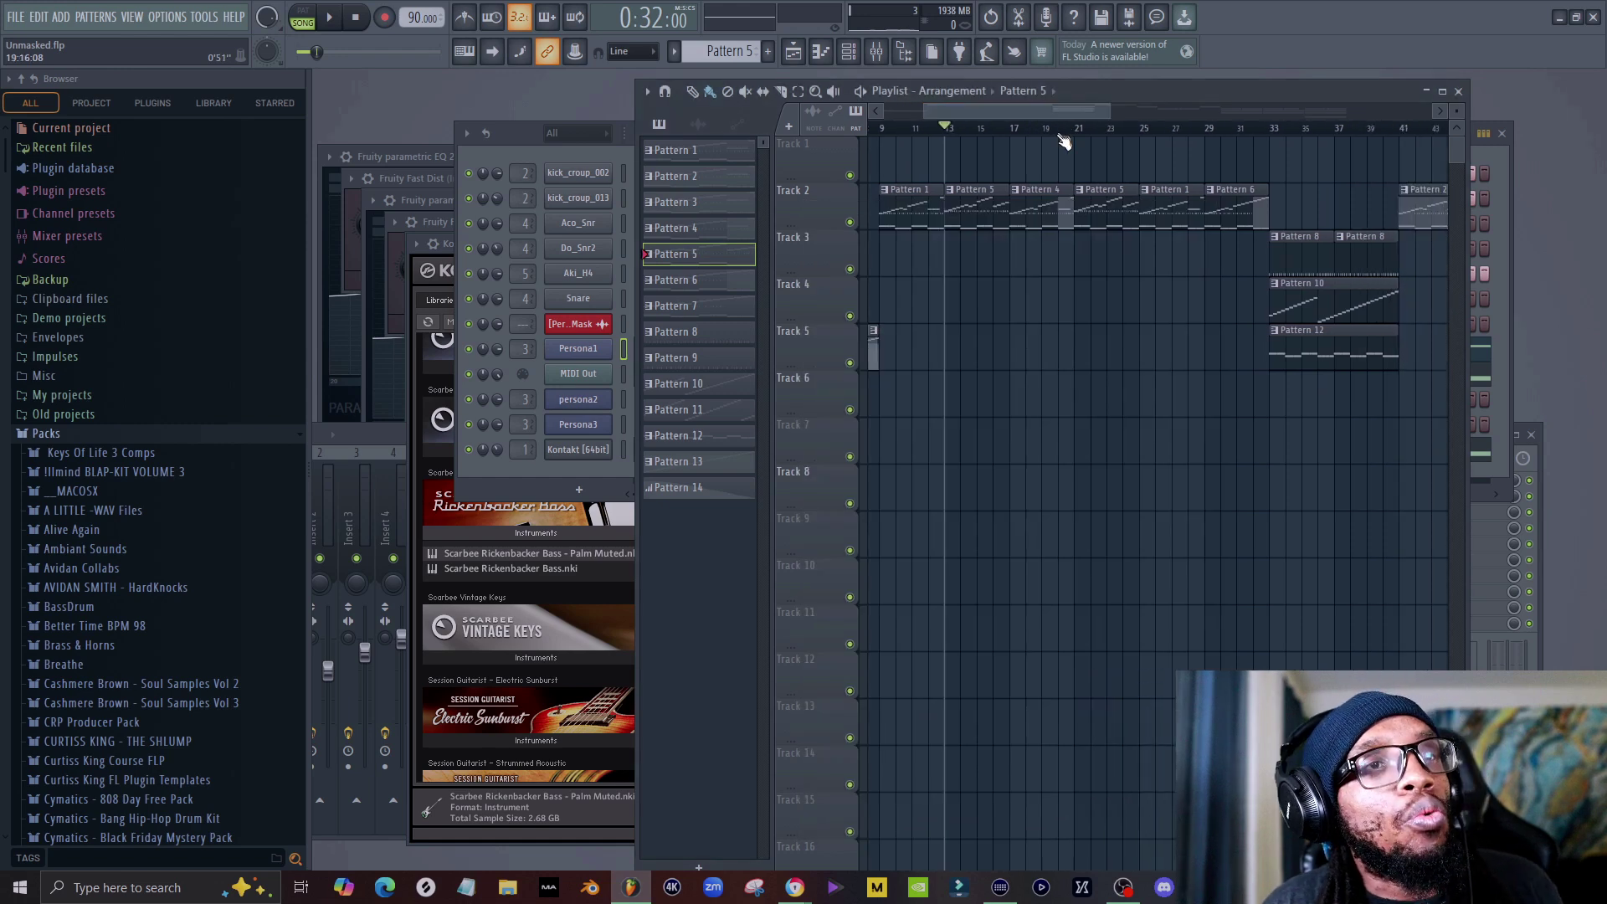
click(1038, 193)
click(1015, 131)
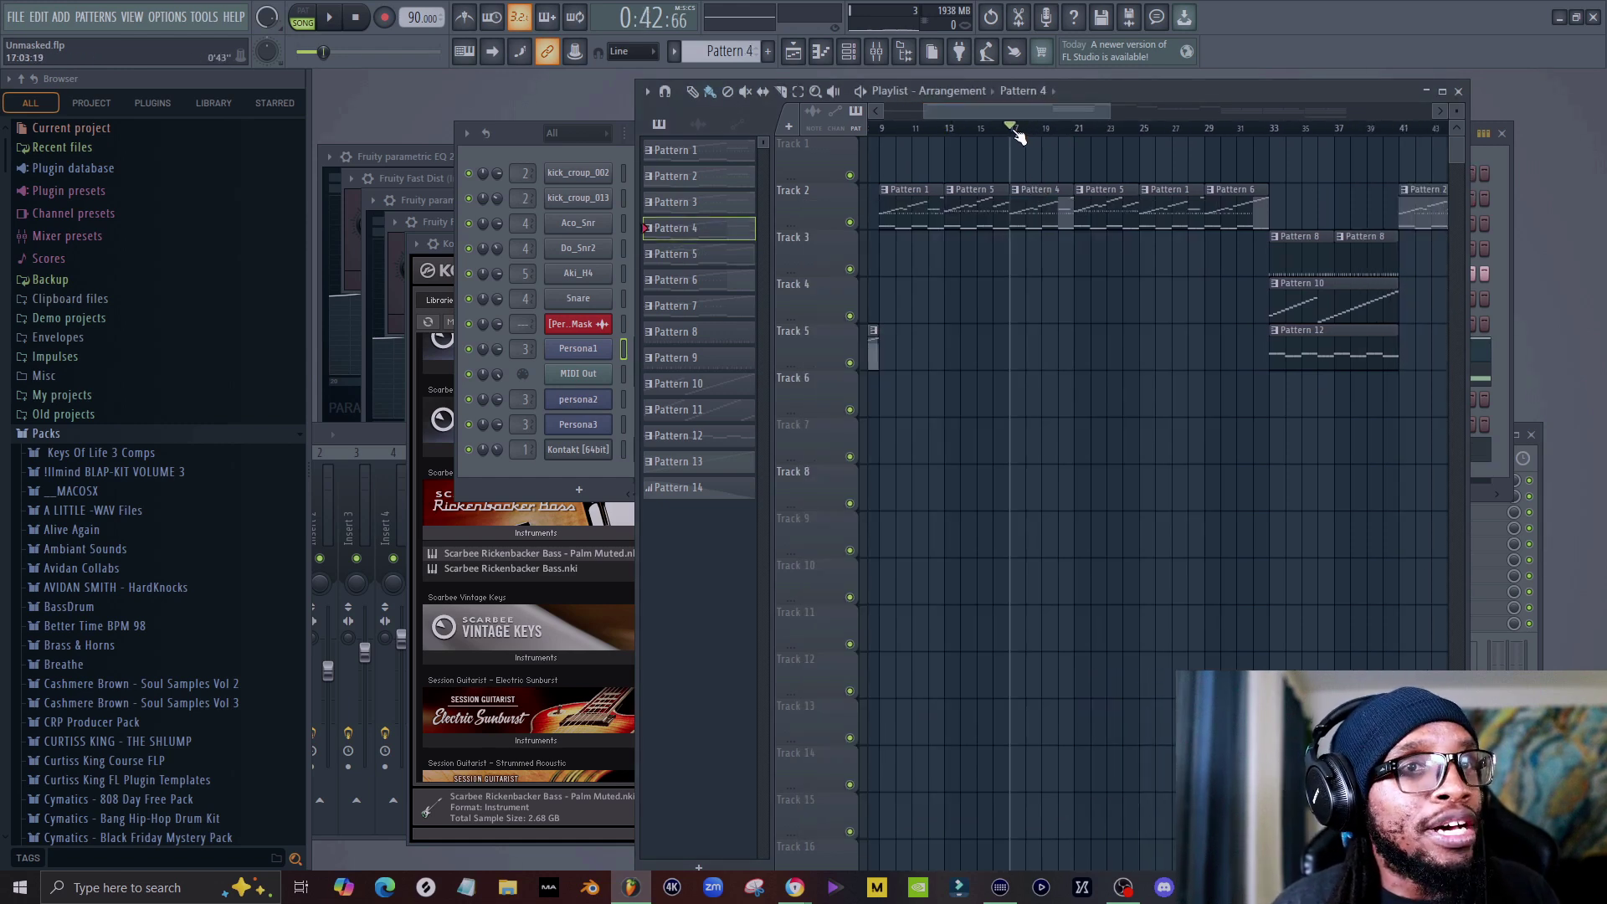
double_click(1059, 217)
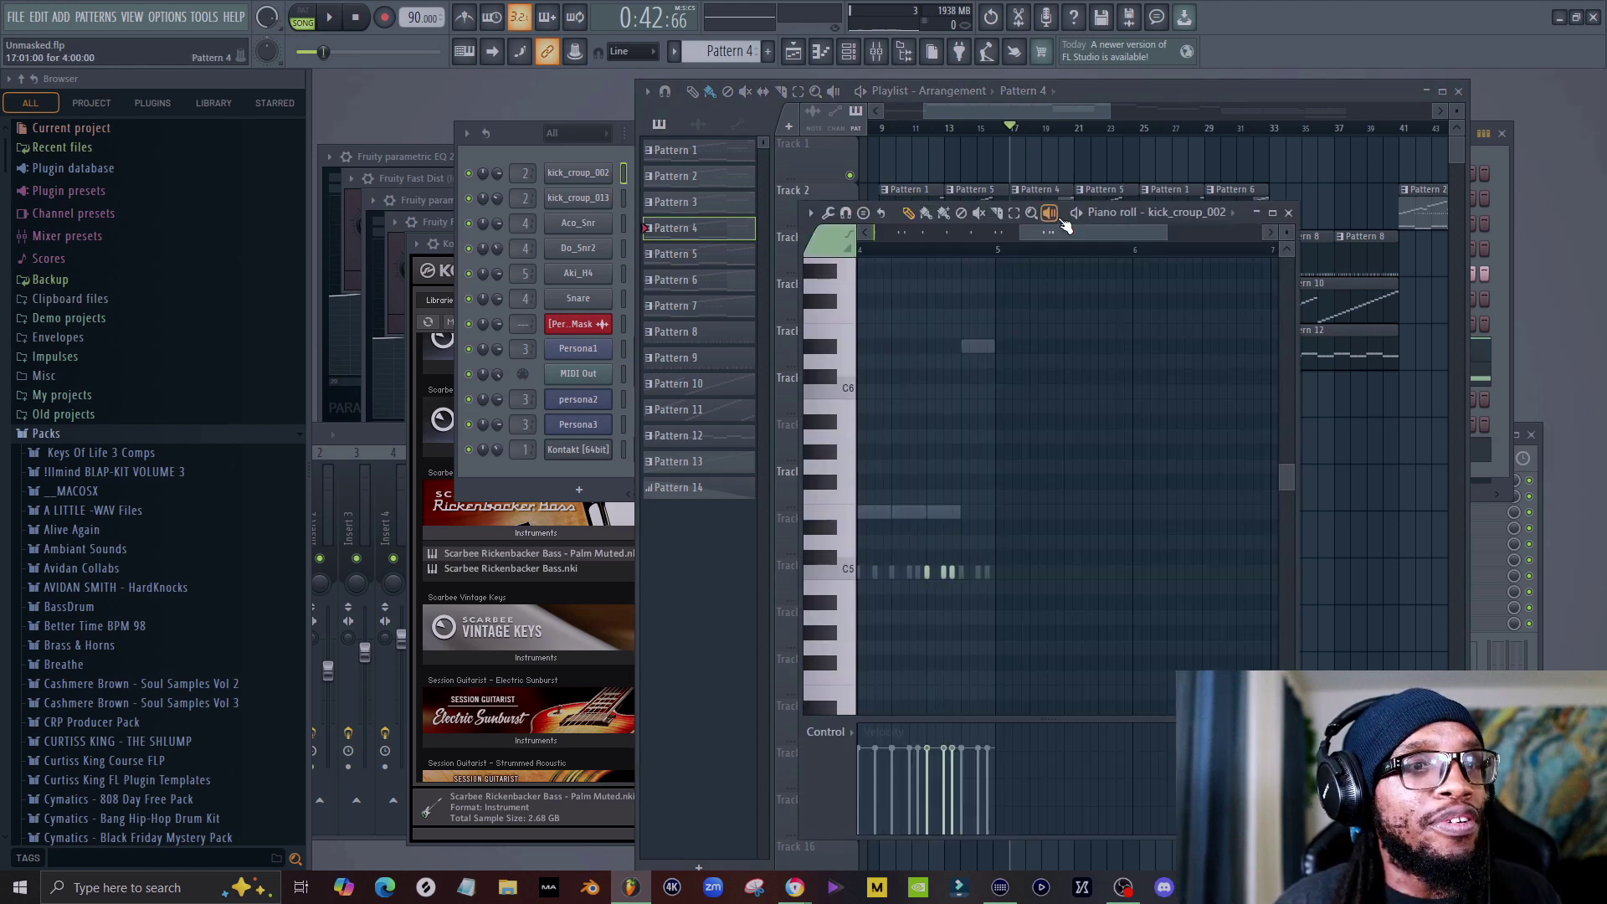
click(1290, 212)
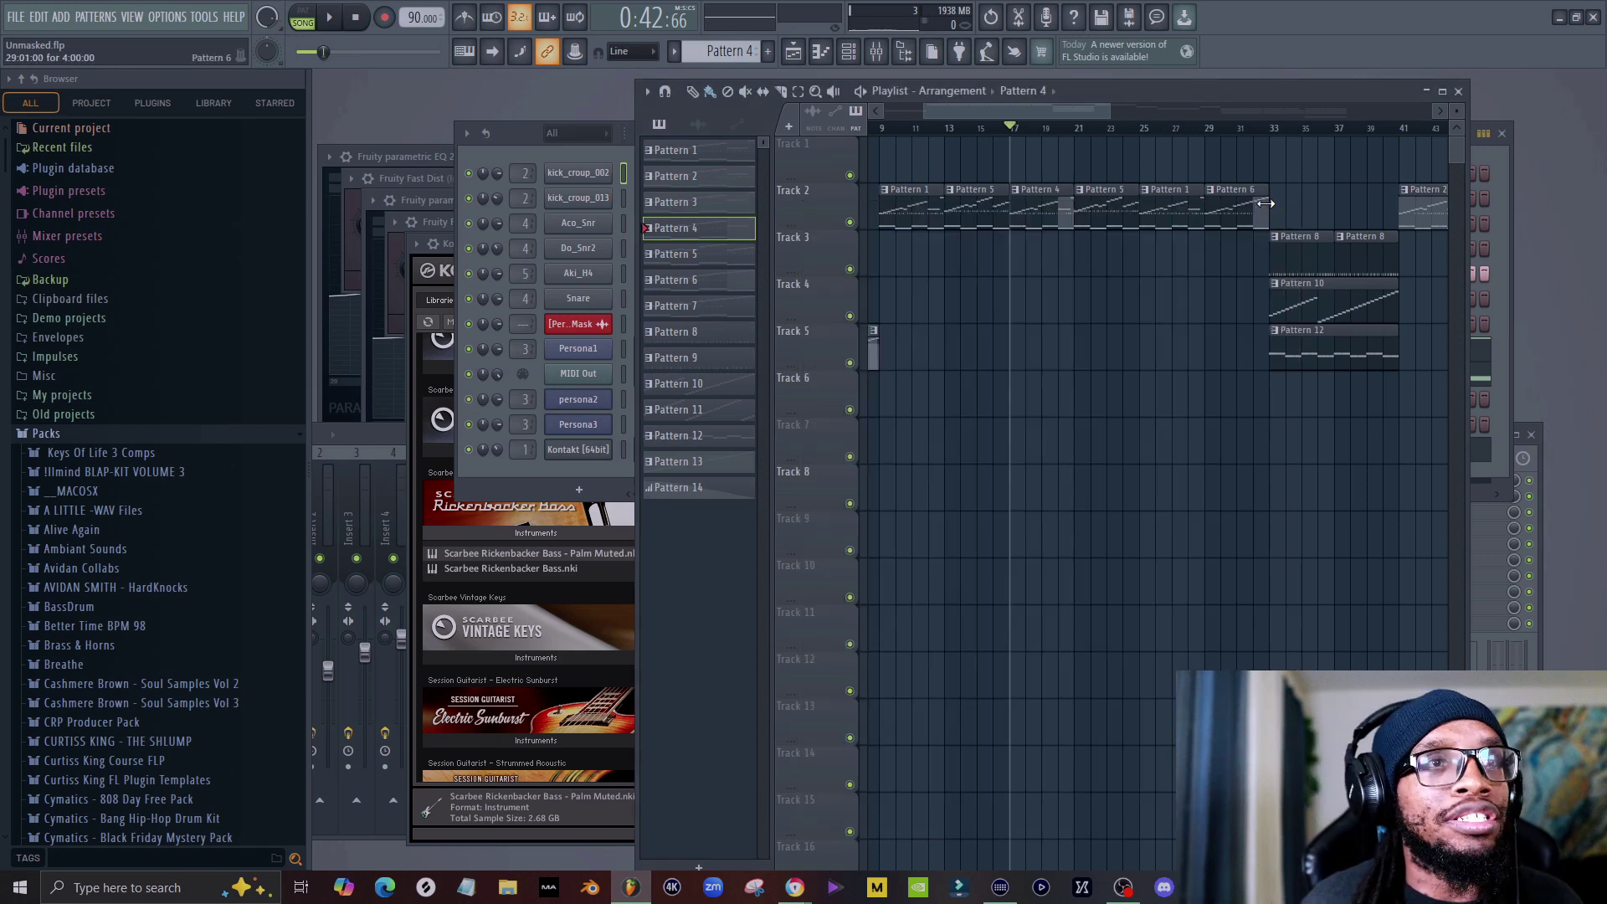
key(space)
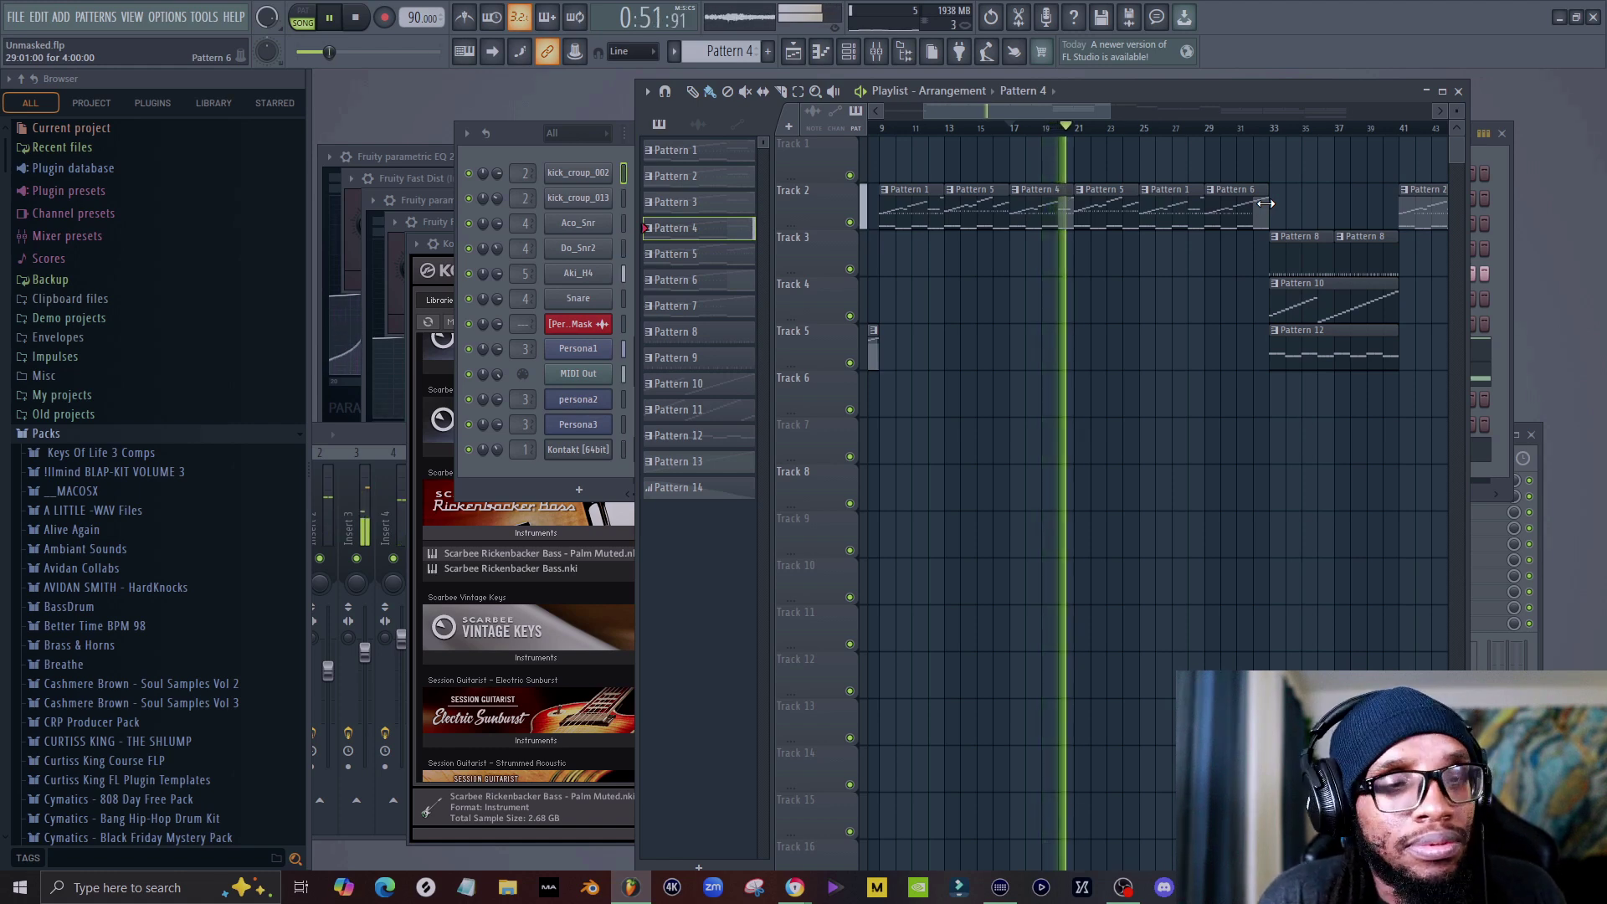
Restart playback from bar 29, running into the Pattern 8, 10 and 12 section.
key(space)
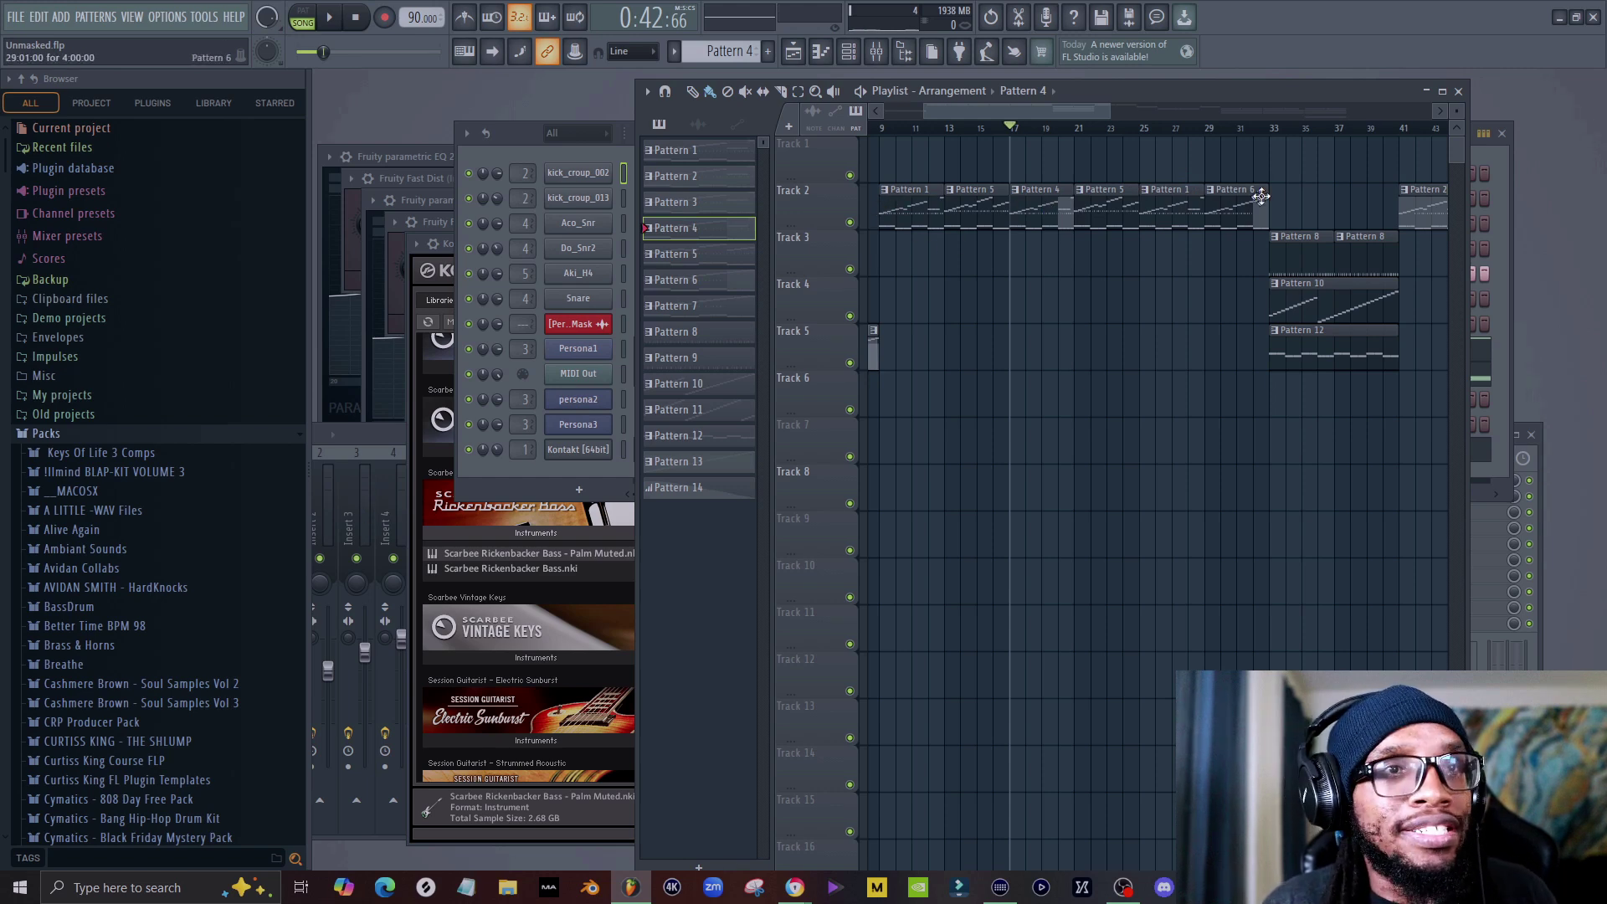
click(1209, 130)
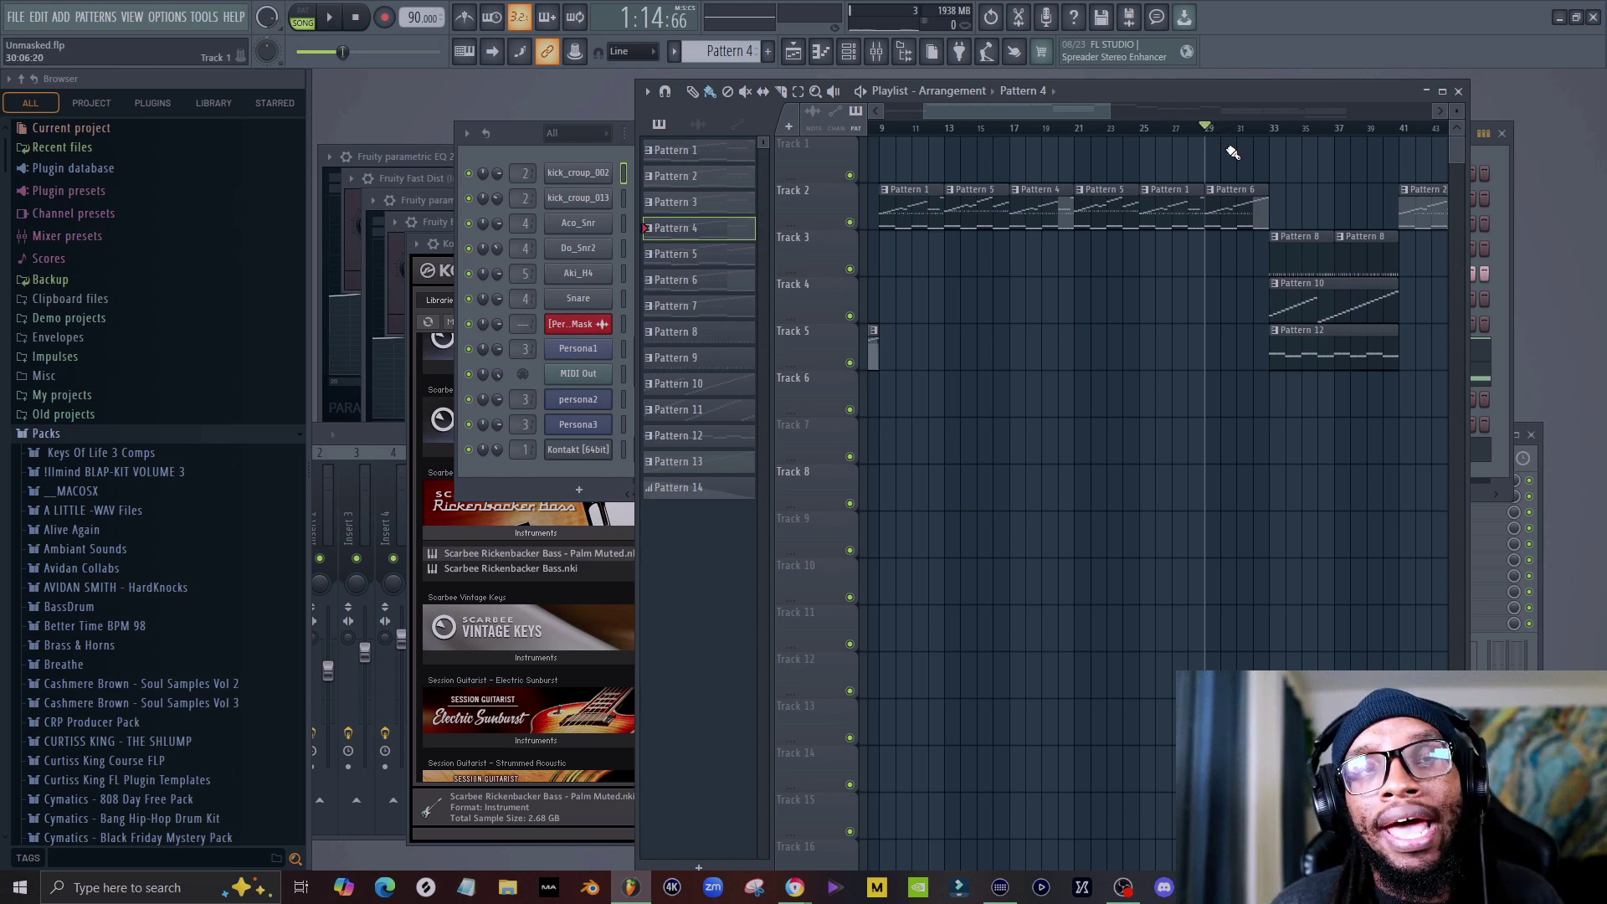
key(space)
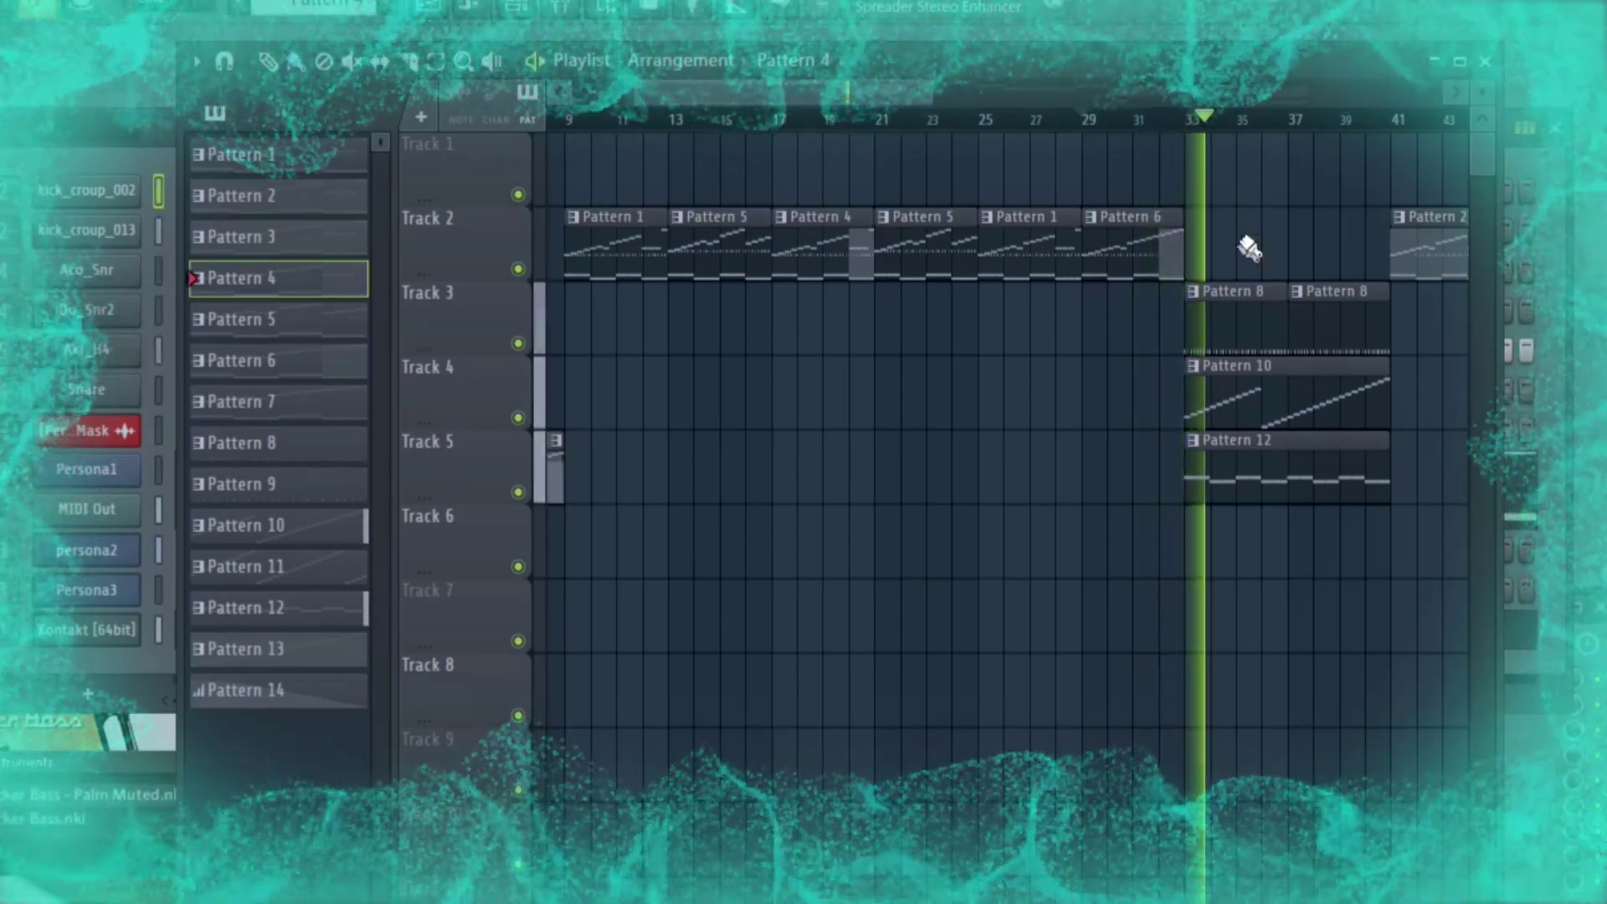
Show Pattern 10's persona2 piano roll and follow its slice notes from Beat 13 up to Beat 32.
drag(885, 100, 983, 110)
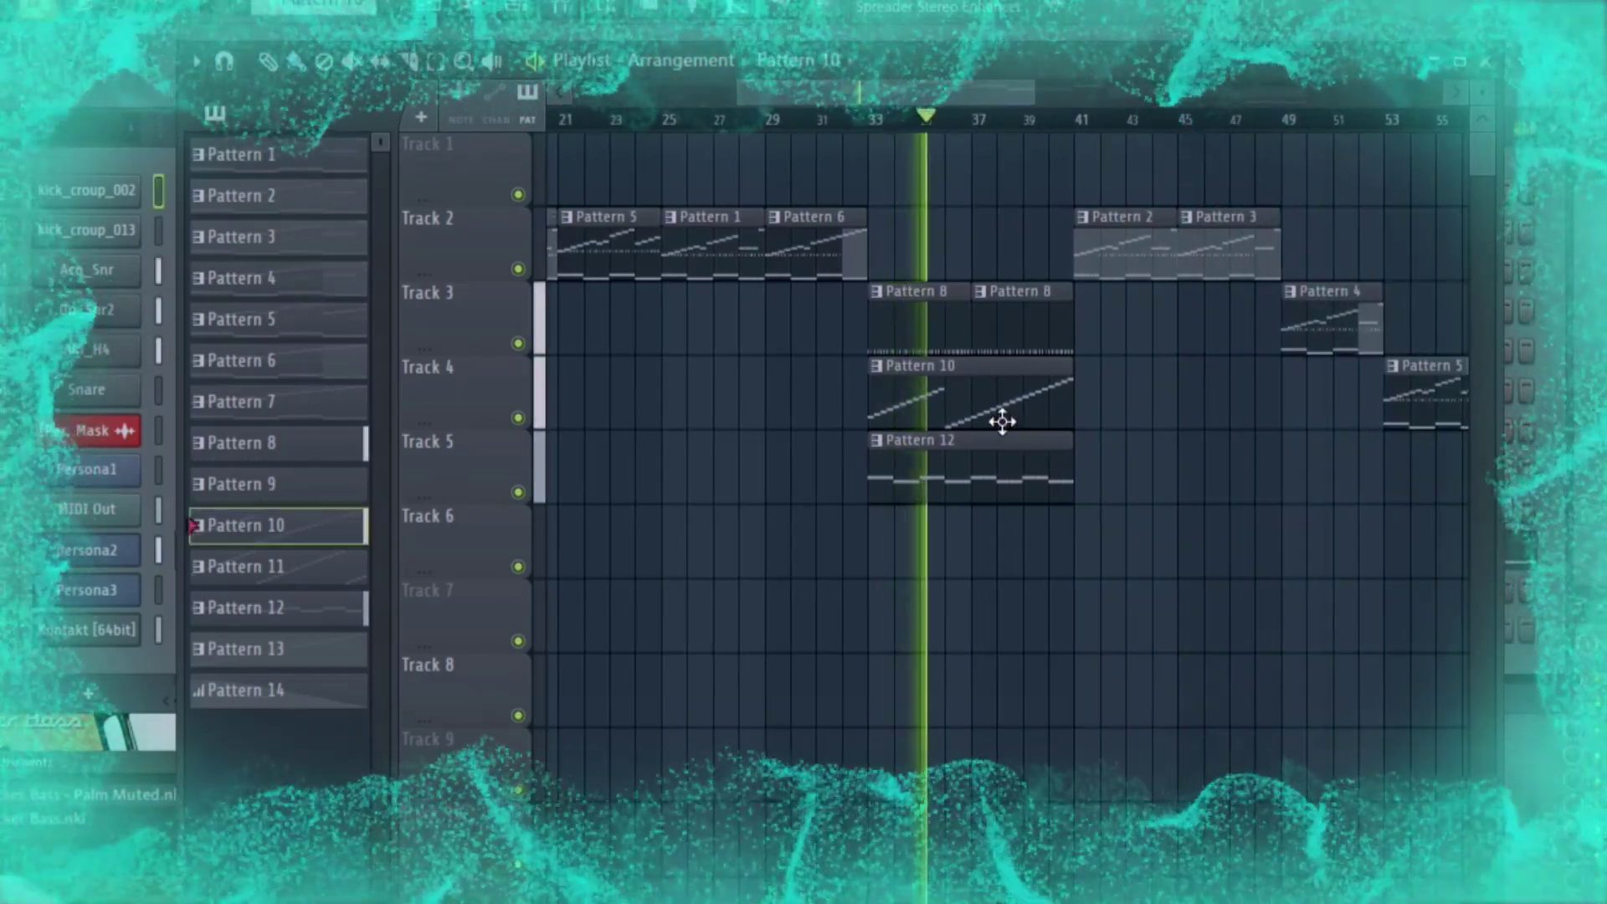
double_click(1004, 419)
drag(868, 287, 677, 304)
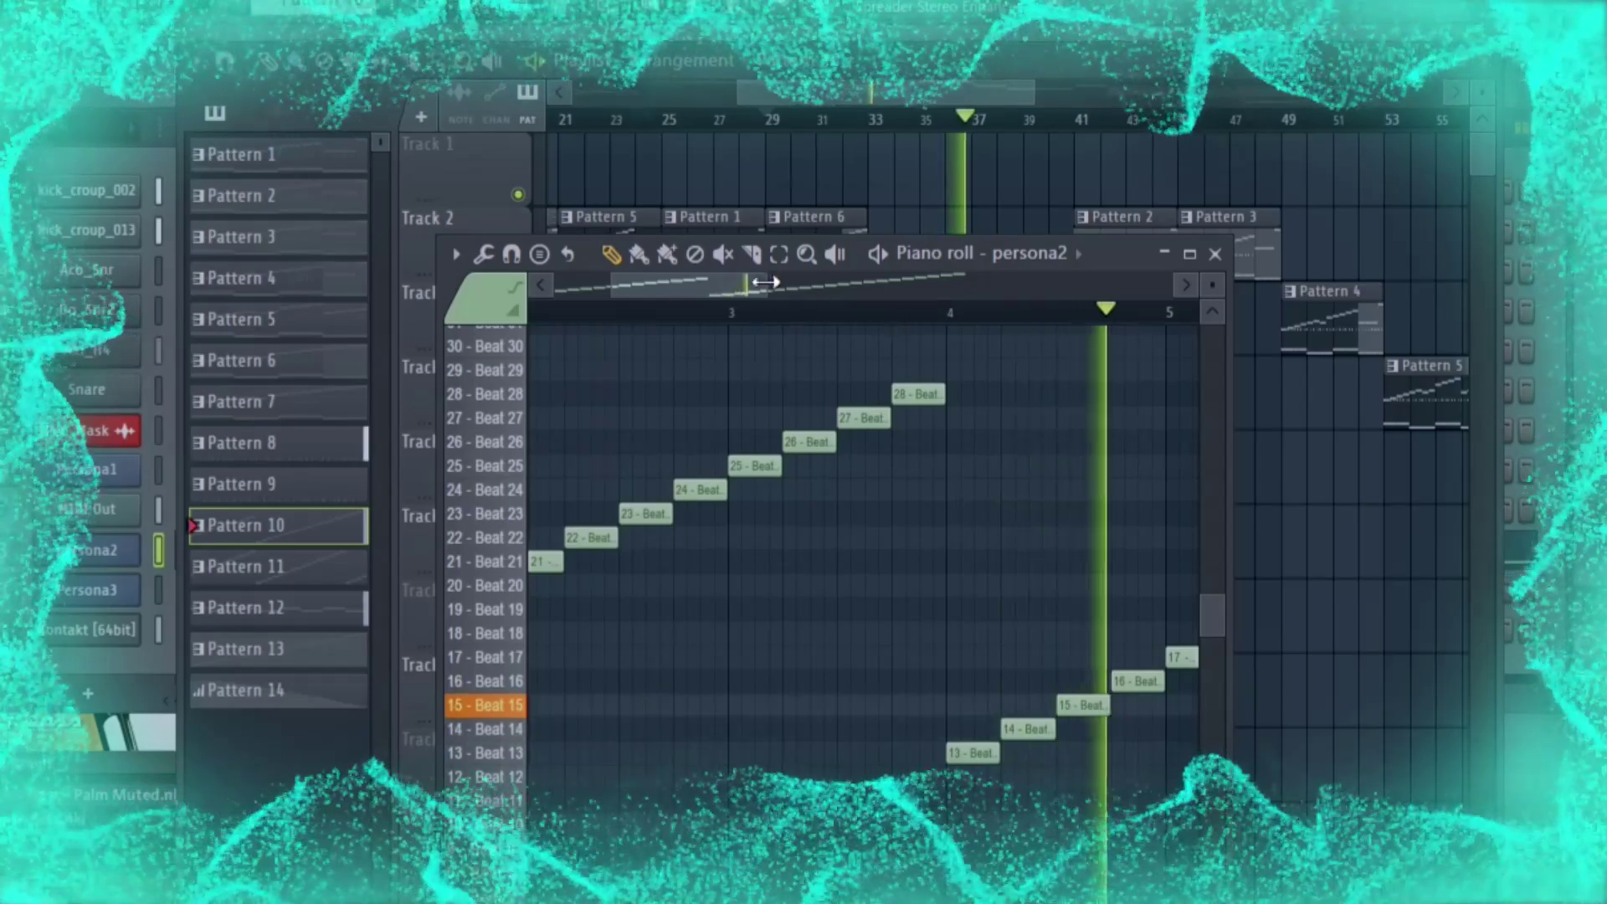
drag(731, 281, 920, 334)
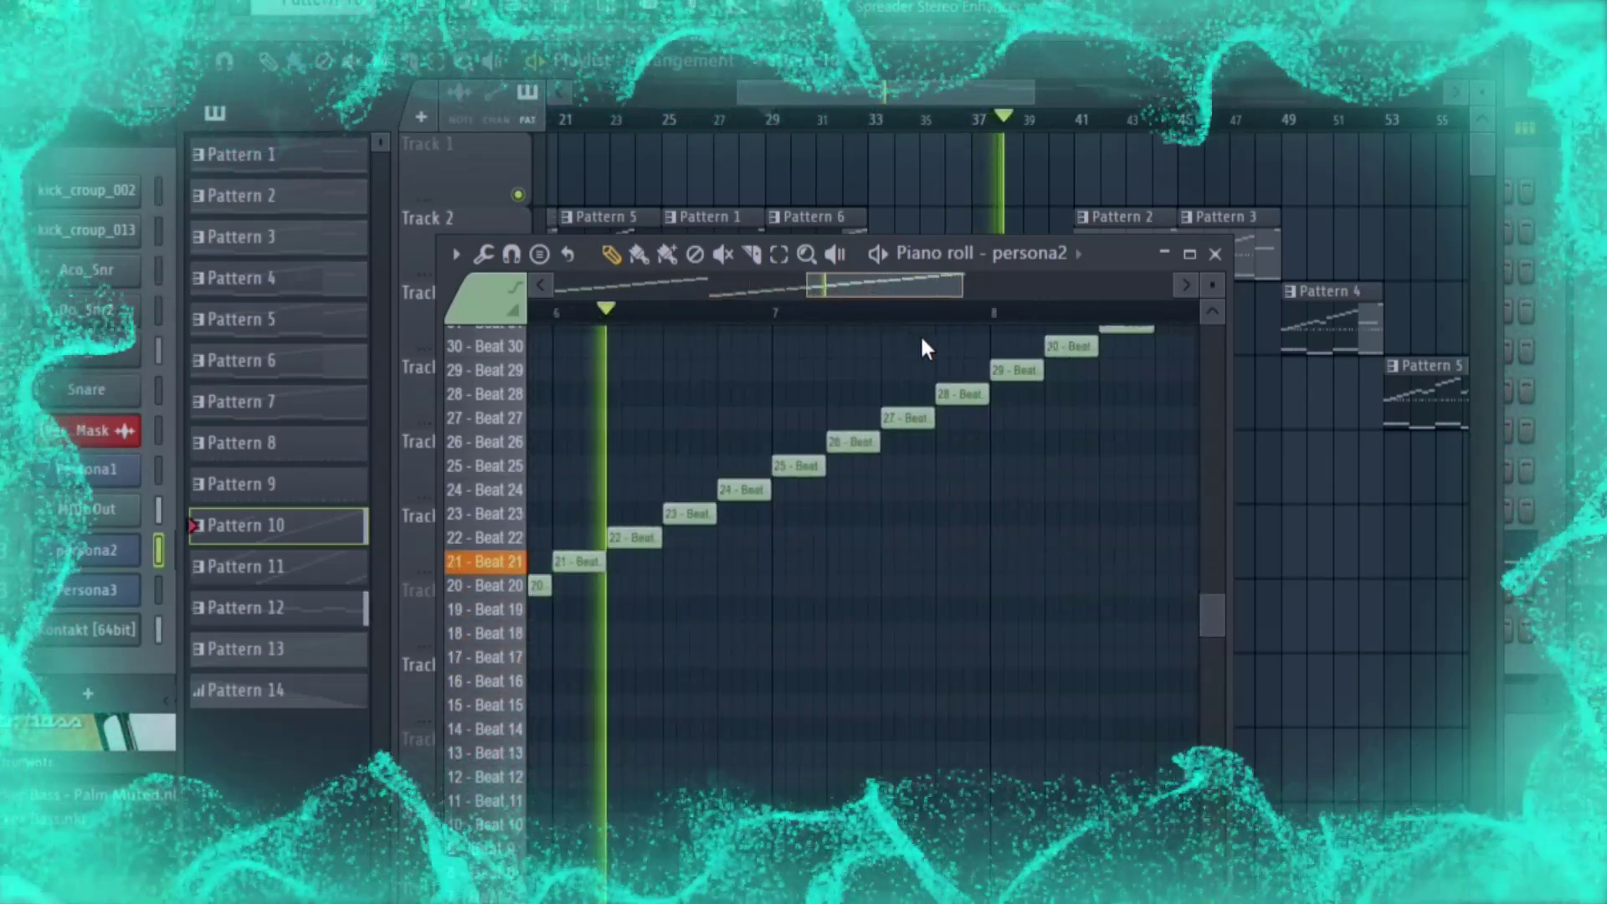
scroll(1015, 477, up, 4)
drag(915, 278, 943, 286)
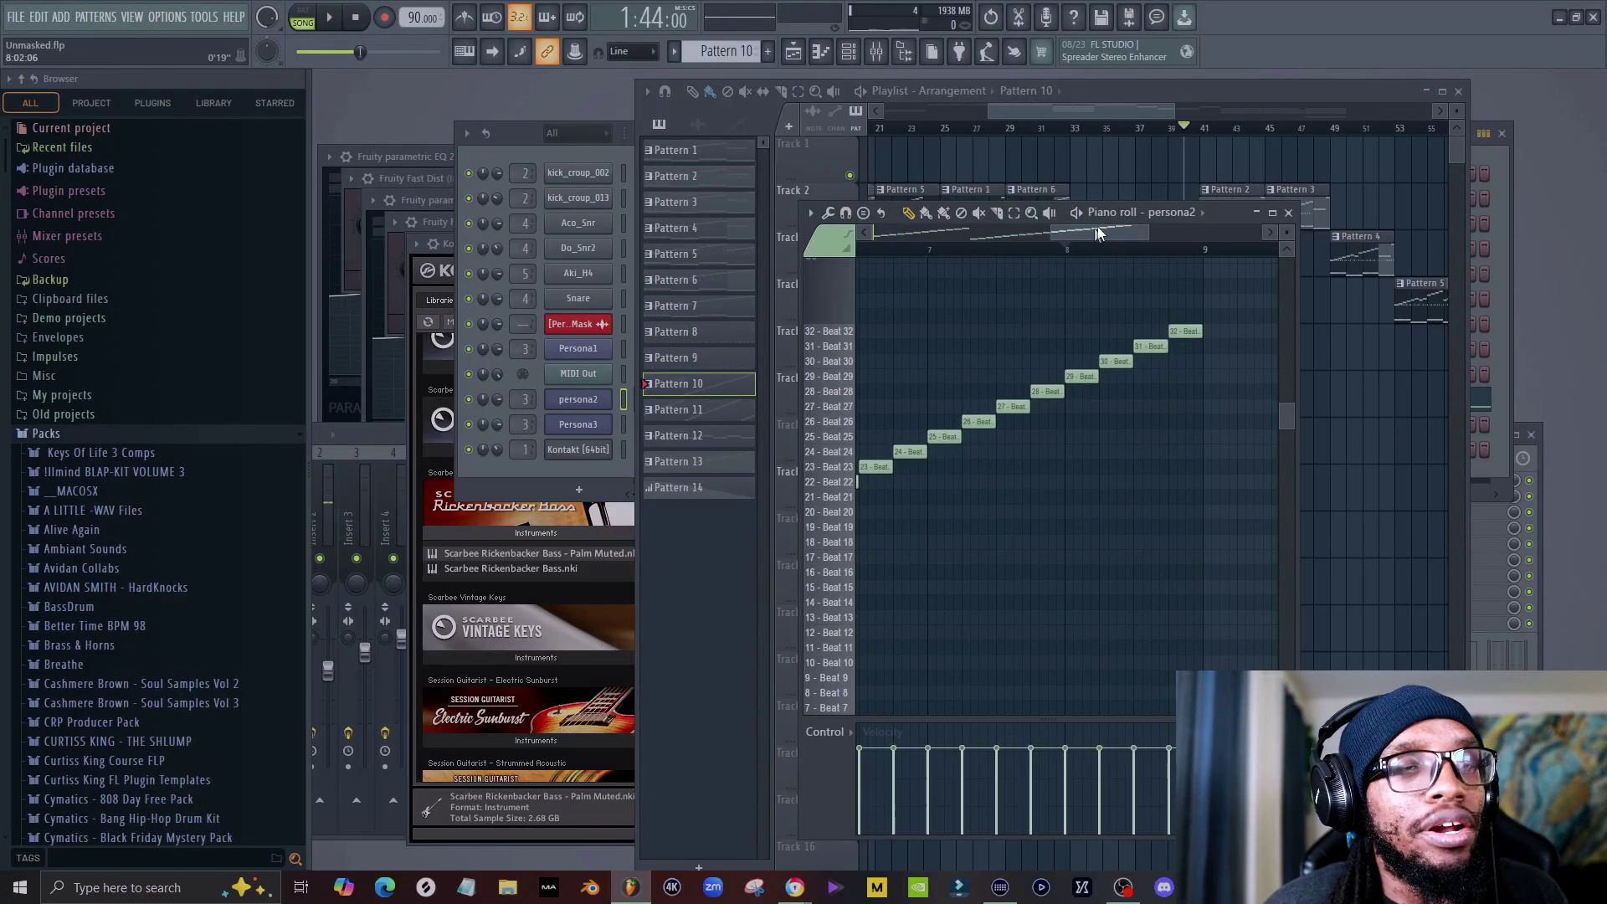
Swap the persona2 piano roll for Pattern 12's MIDI Out bass line of alternating C4 and A#3 notes.
drag(1101, 233, 1052, 328)
click(1107, 140)
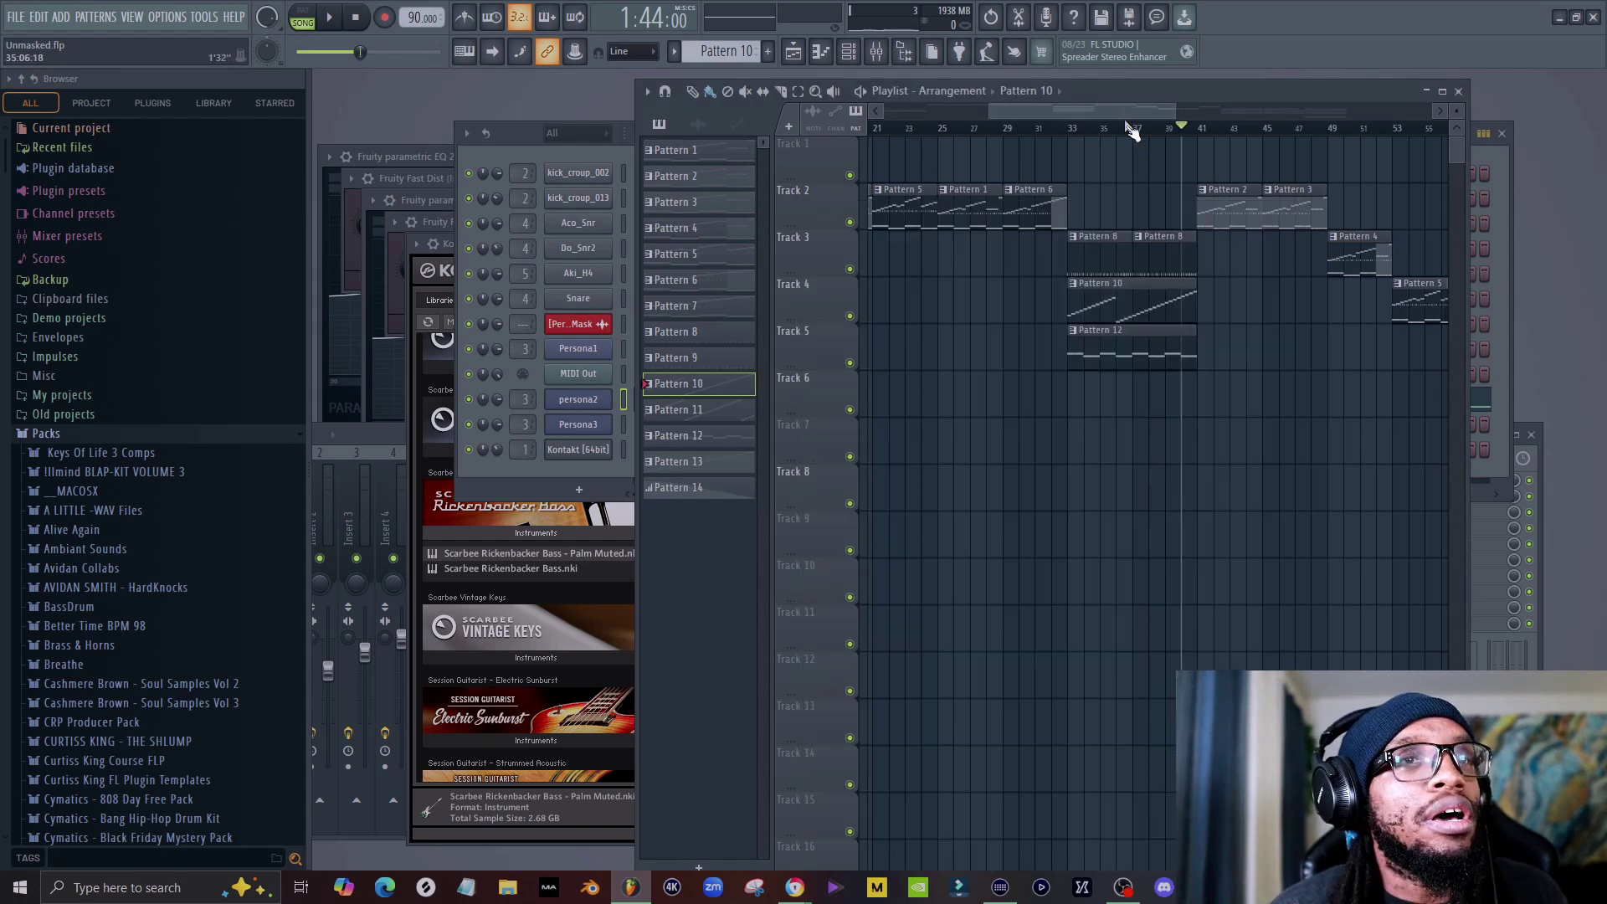
double_click(1115, 358)
scroll(1080, 310, down, 4)
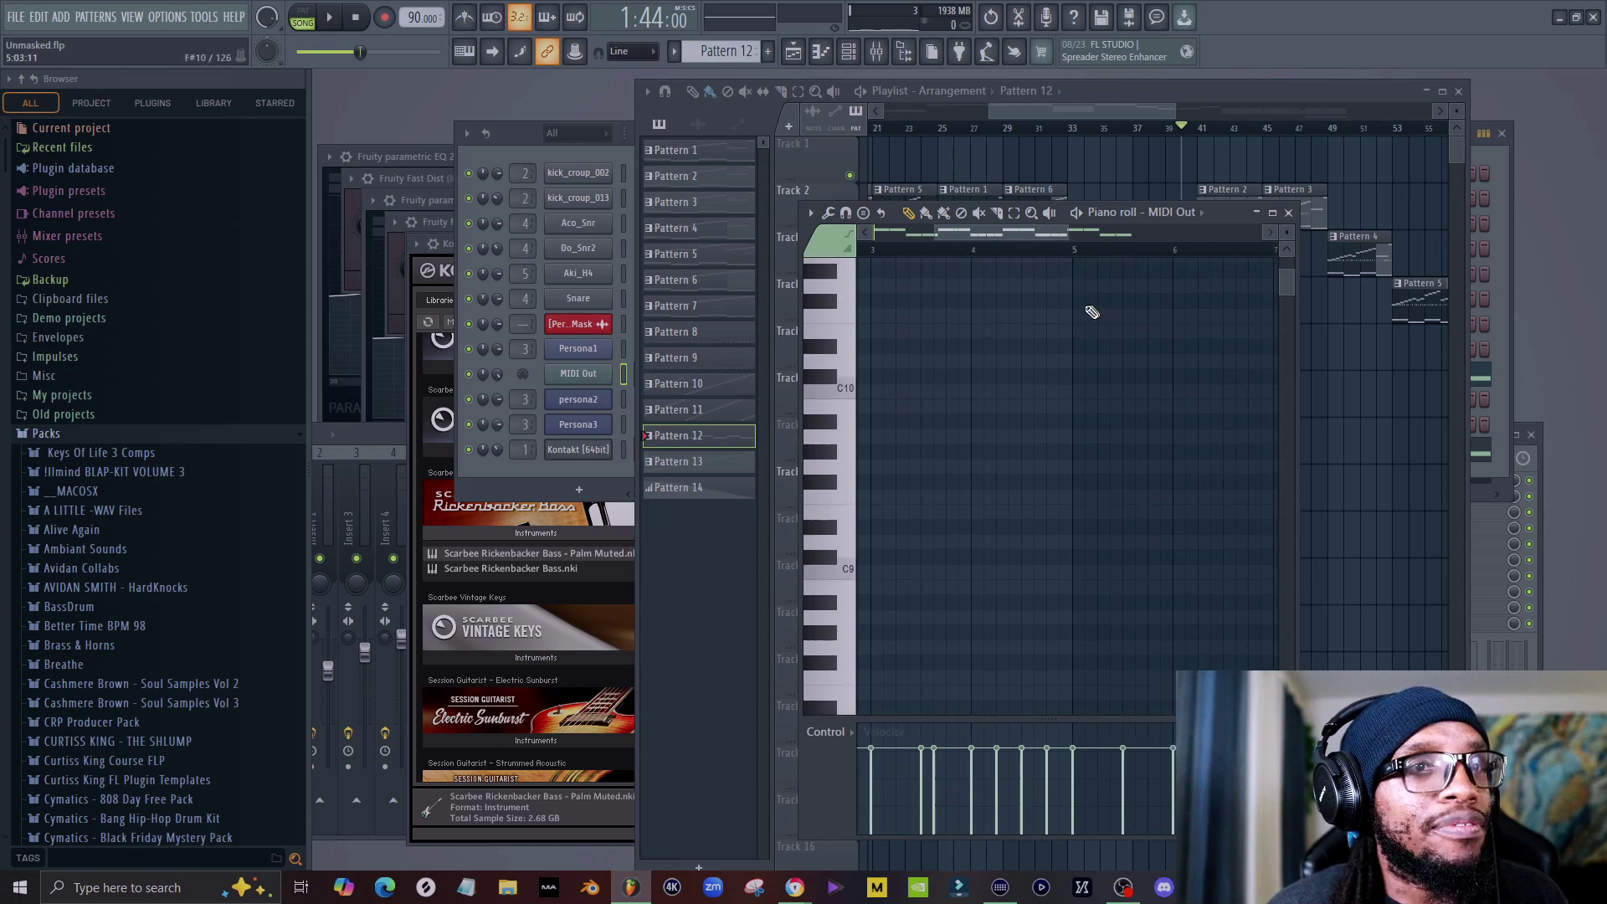
scroll(1119, 393, down, 5)
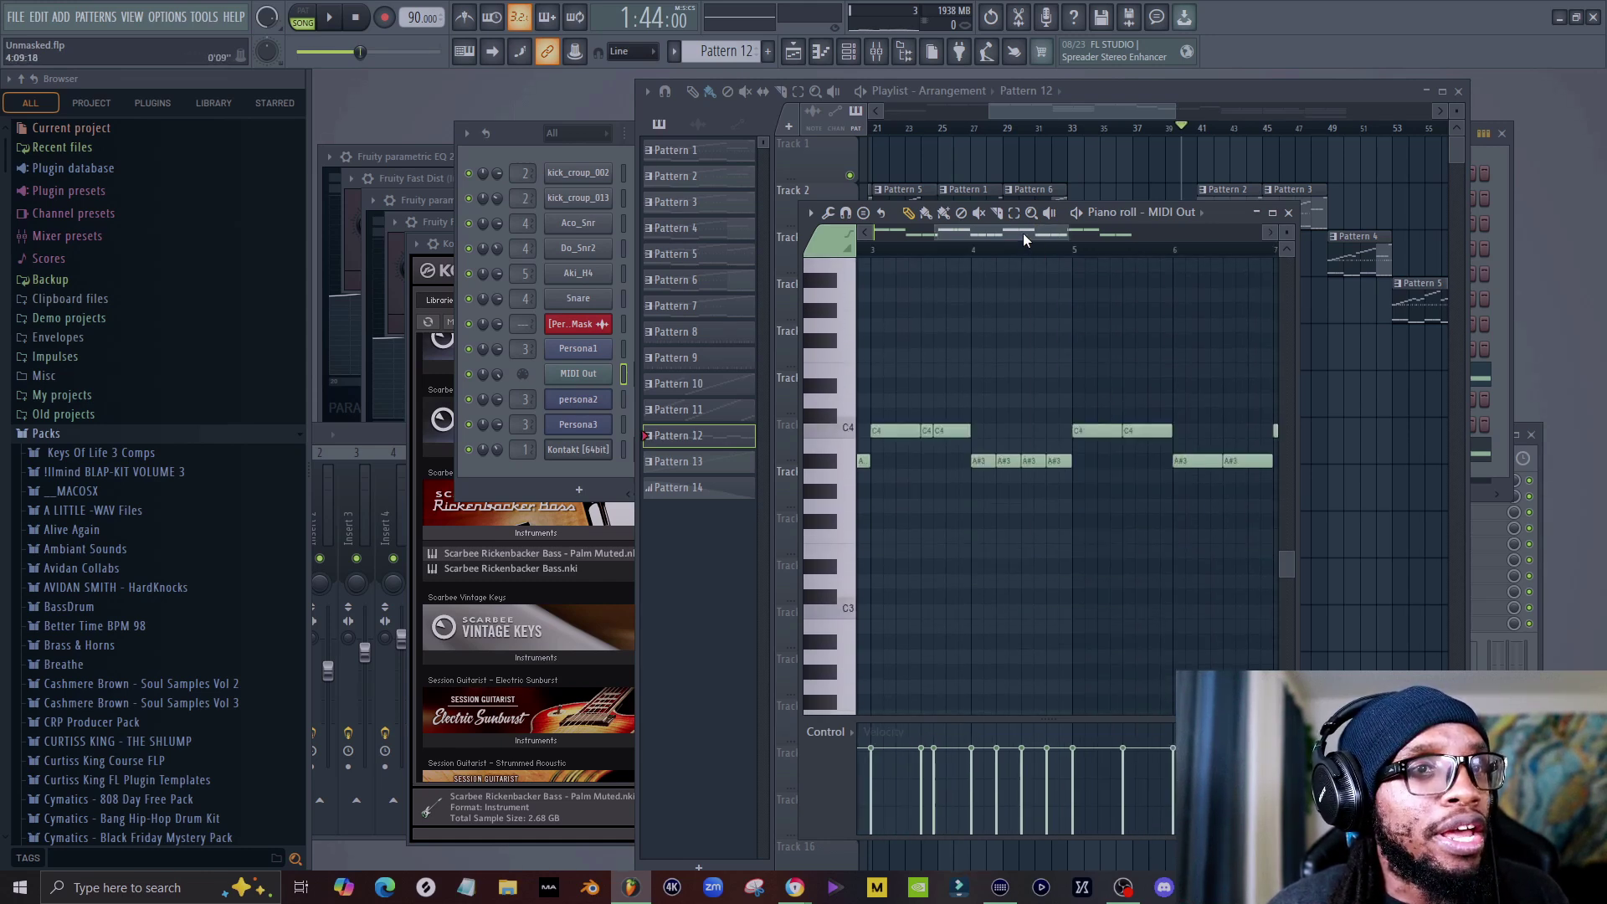
drag(1013, 239, 1113, 301)
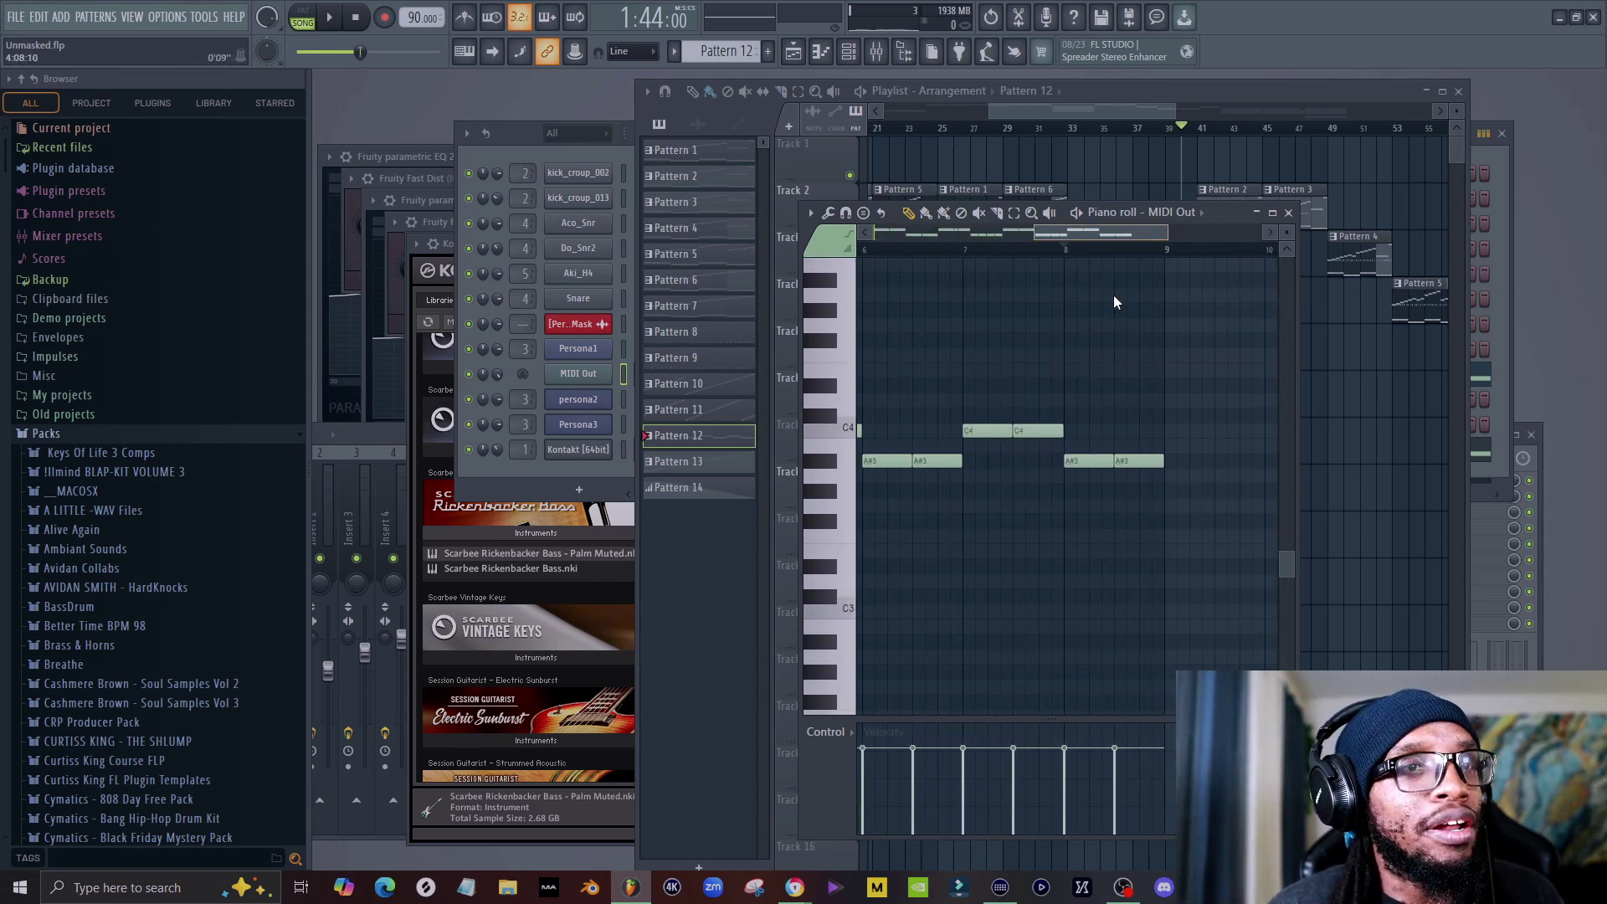
Close the MIDI Out piano roll and let the Playlist play on past bar 41.
click(1288, 213)
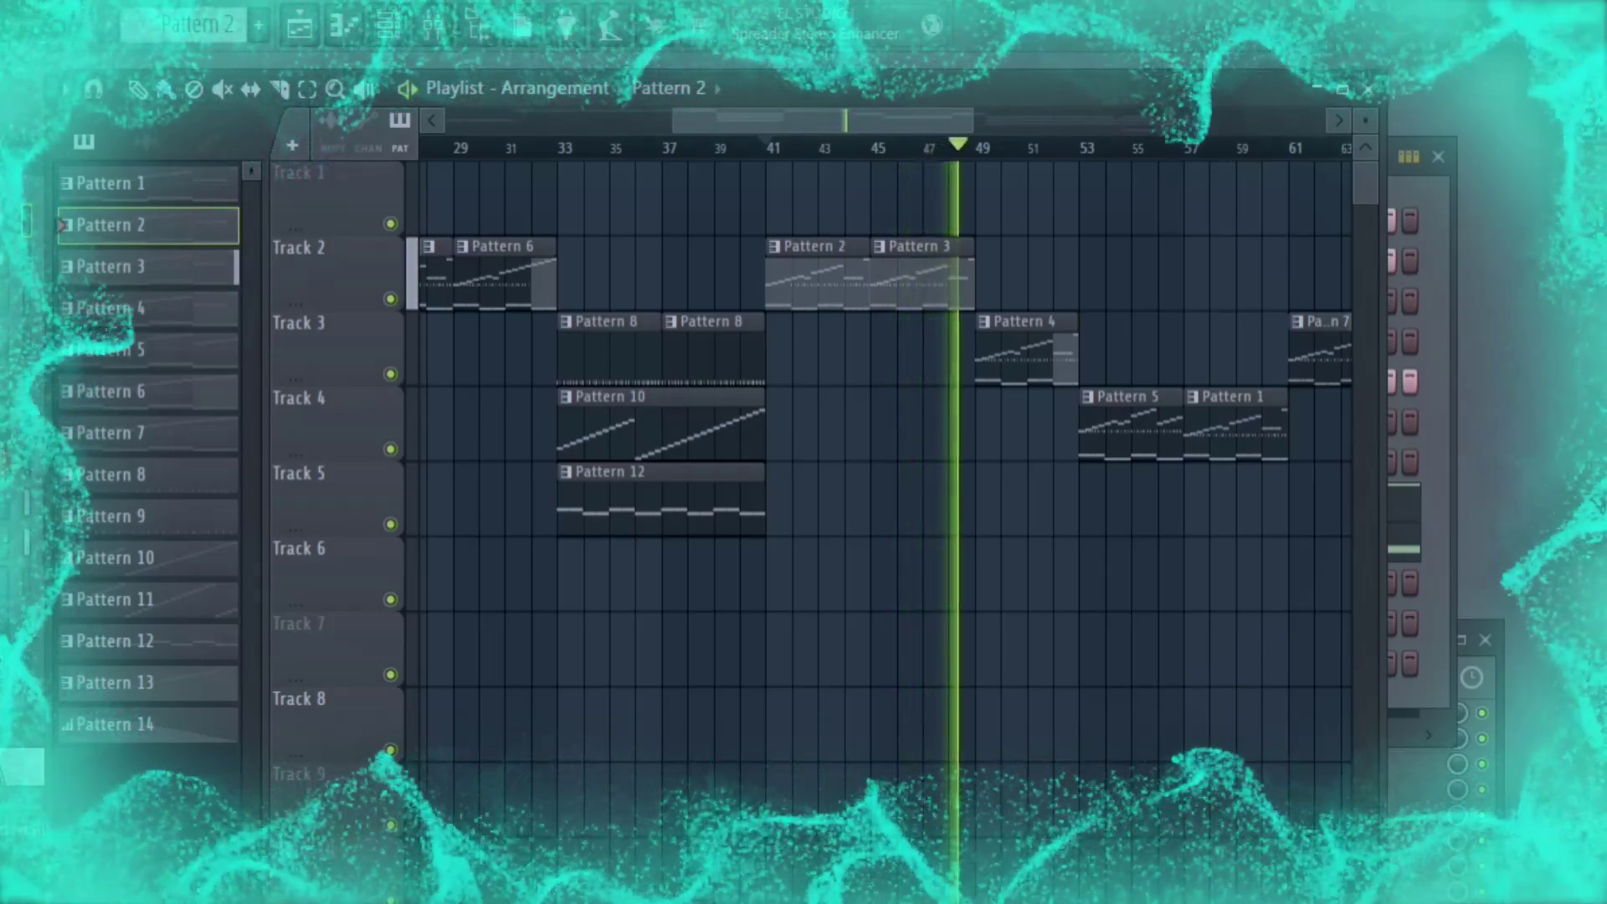
Stop playback, view the Channel rack steps, and scroll the Playlist to bars 63–95.
key(space)
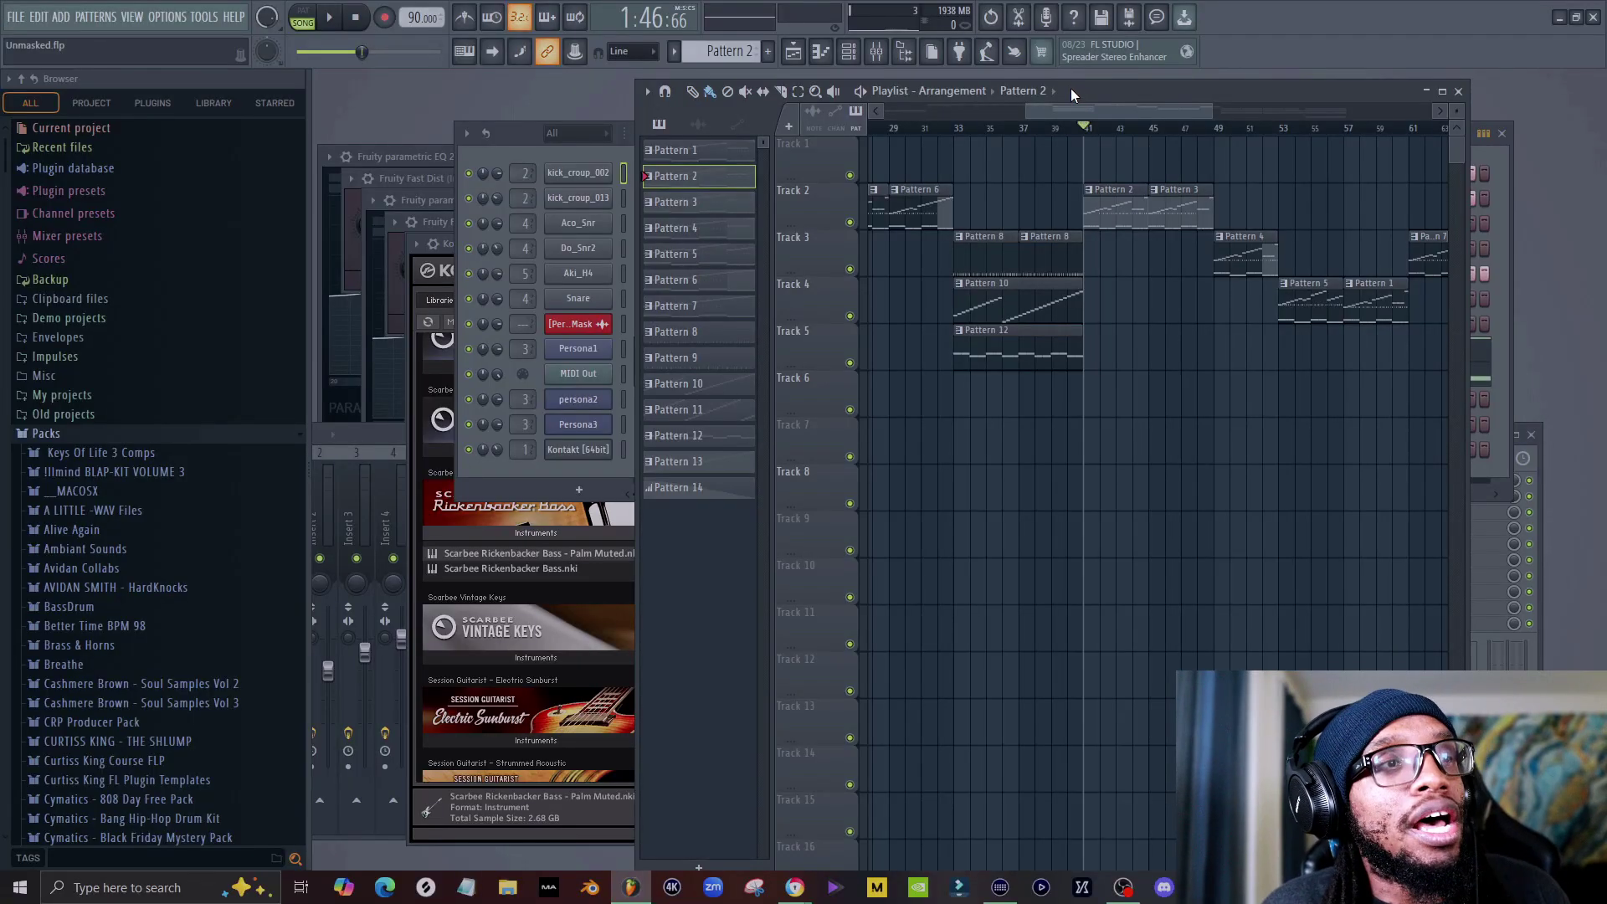
click(594, 157)
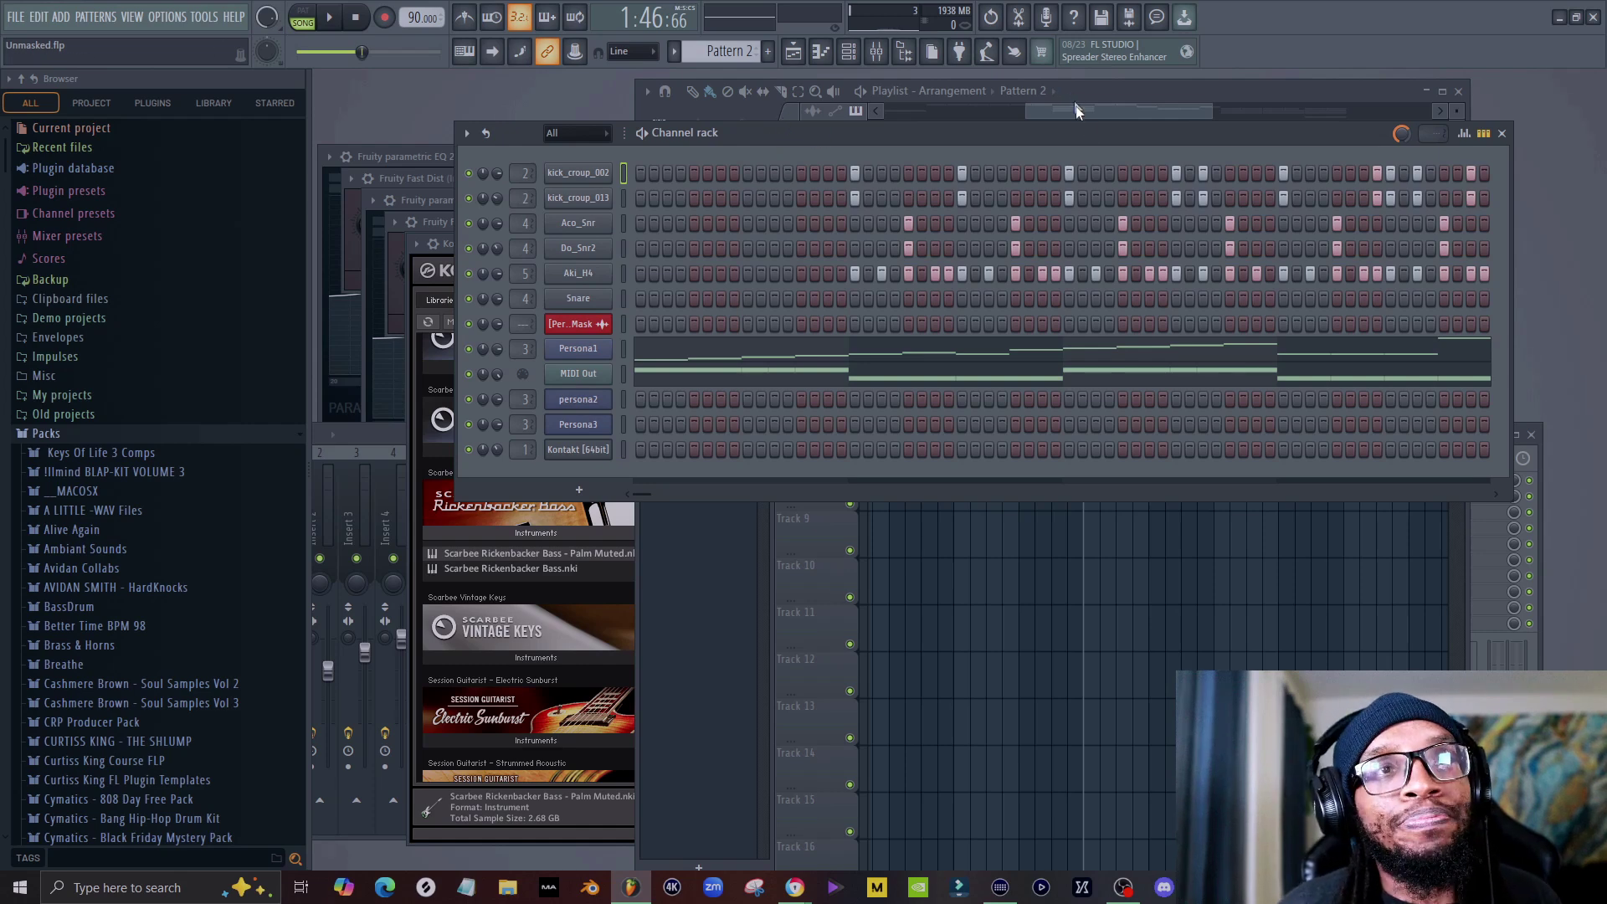
drag(1077, 117, 1213, 161)
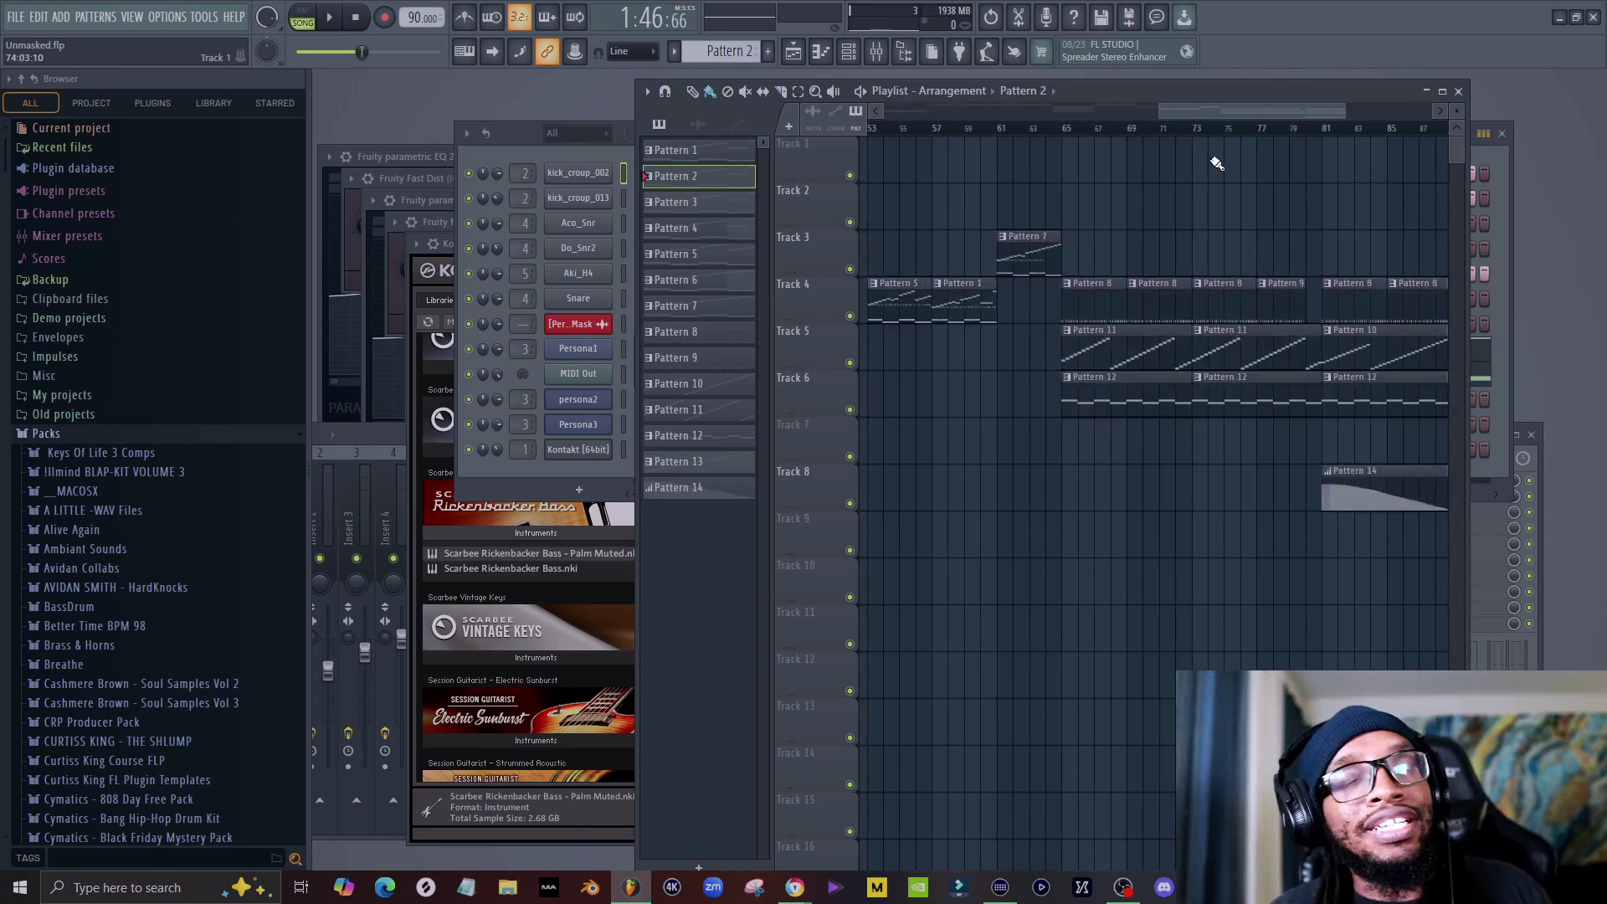